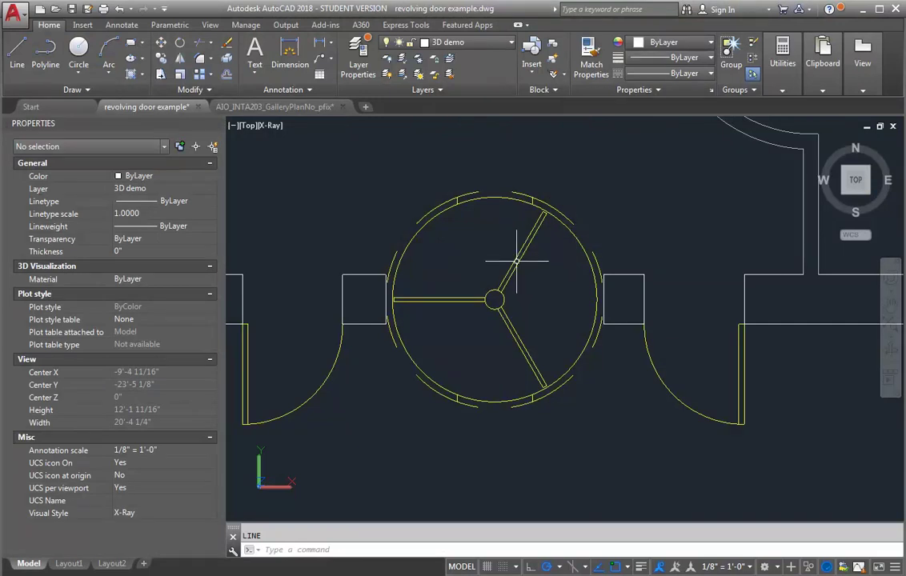
# Draw a line about 4'-5 3/8" long at 45° from the revolving door's centre past its upper-right rim
pyautogui.moveTo(517, 260)
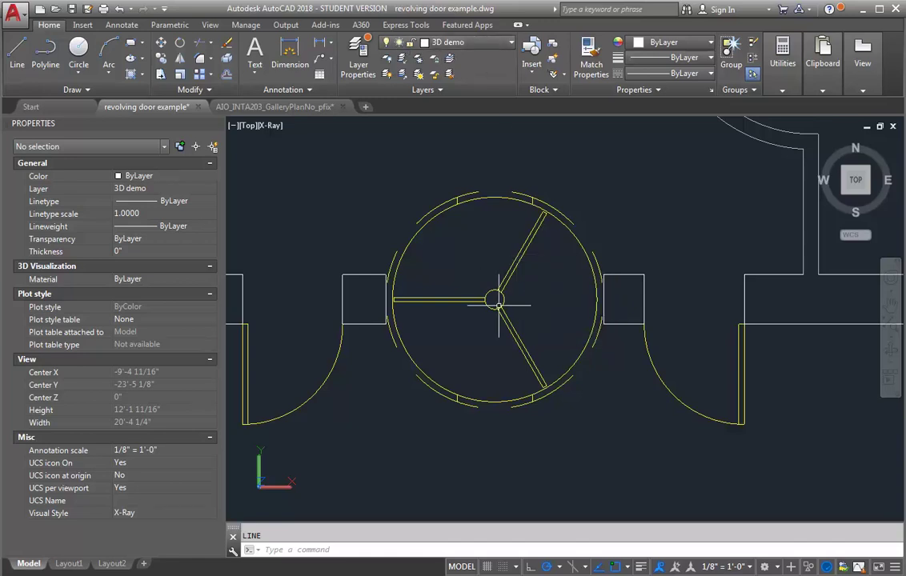
pyautogui.moveTo(498, 304)
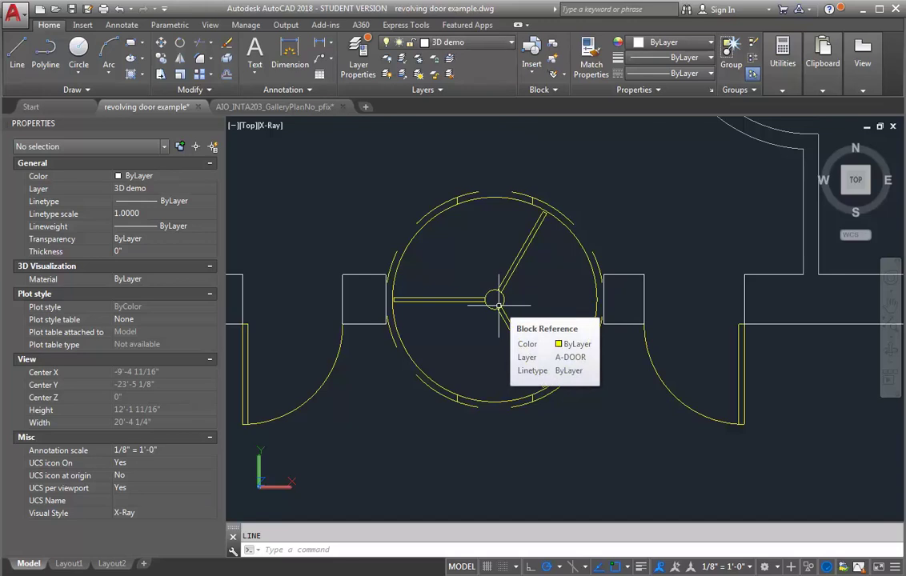
pyautogui.press('Return')
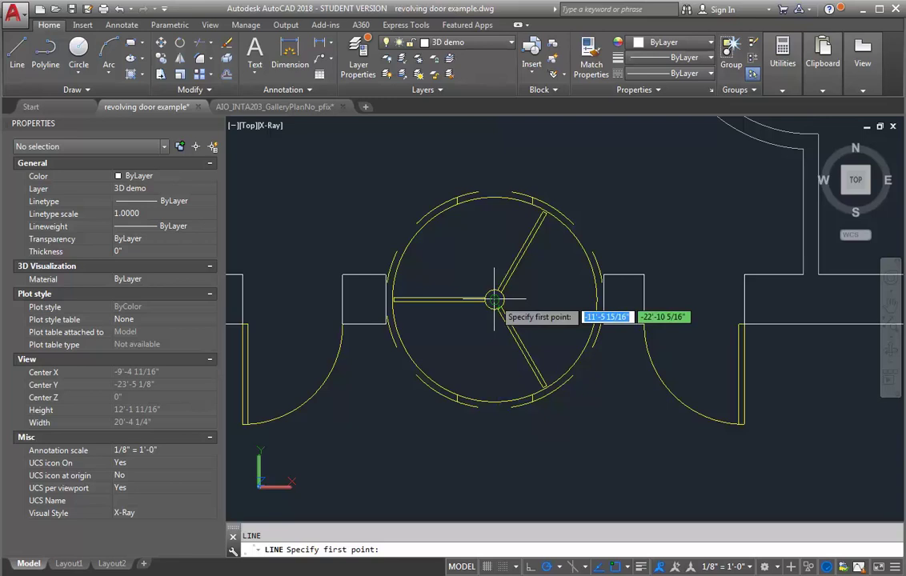
pyautogui.click(494, 299)
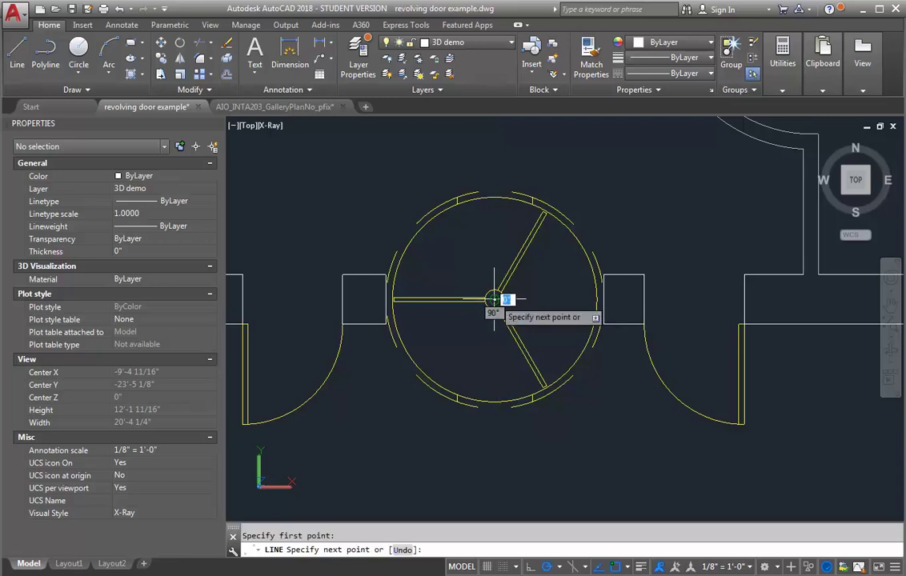
pyautogui.click(598, 194)
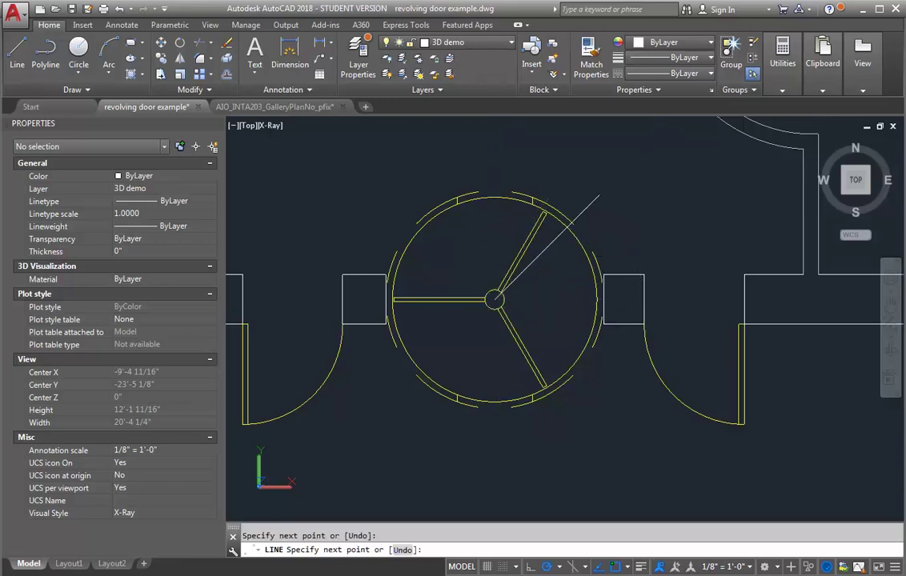
pyautogui.press('Return')
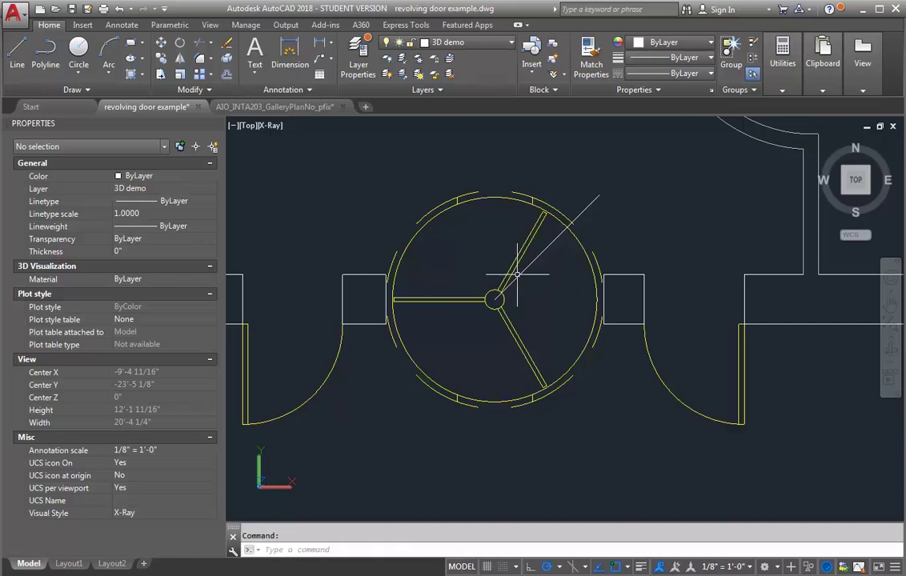
# Stretch the diagonal line's centre end along 225° until it extends past the door's lower-left rim
pyautogui.click(490, 306)
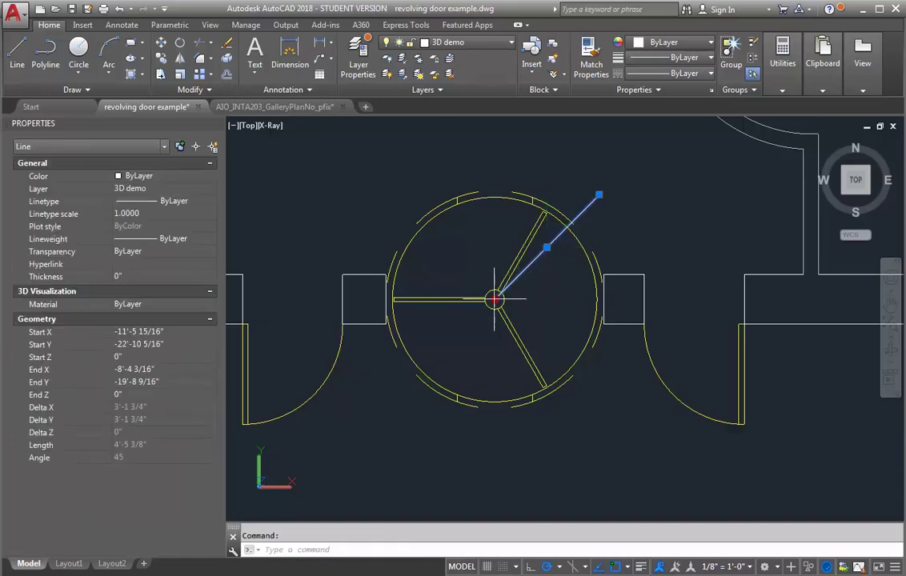
pyautogui.click(494, 300)
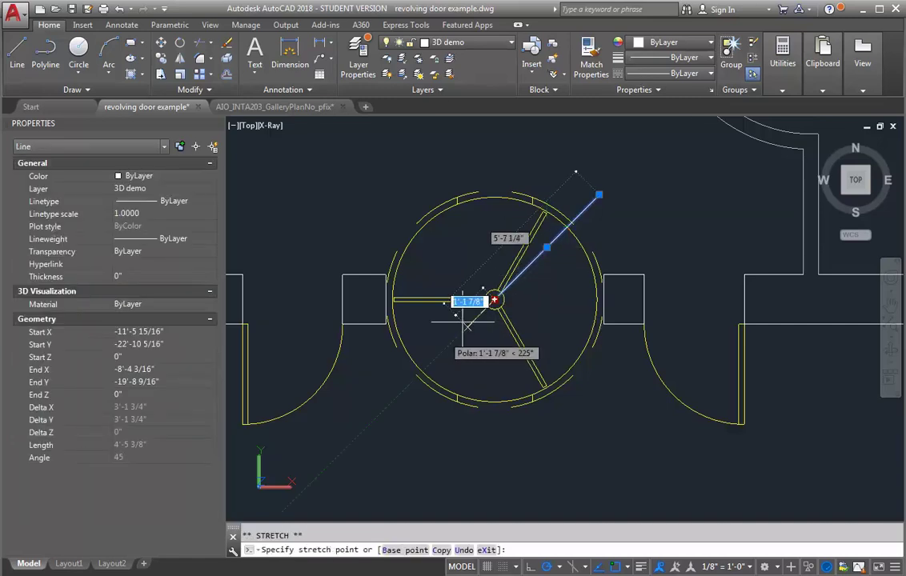
pyautogui.click(364, 426)
pyautogui.press('Return')
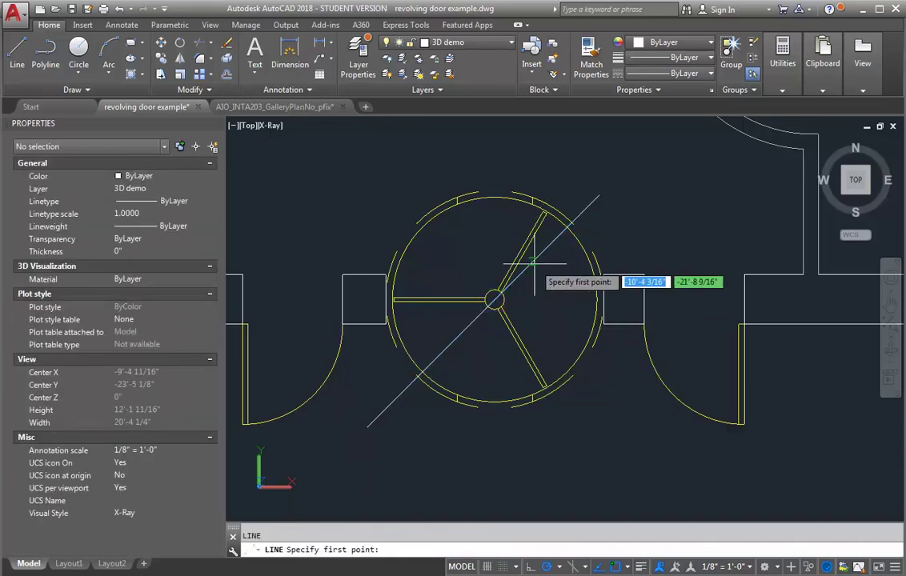
pyautogui.click(494, 300)
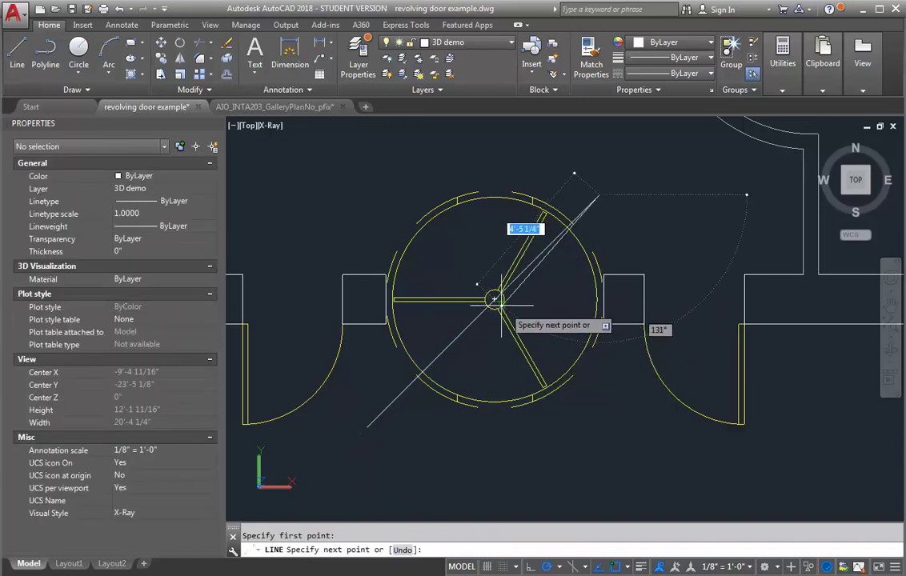
pyautogui.press('Escape')
pyautogui.write('mi')
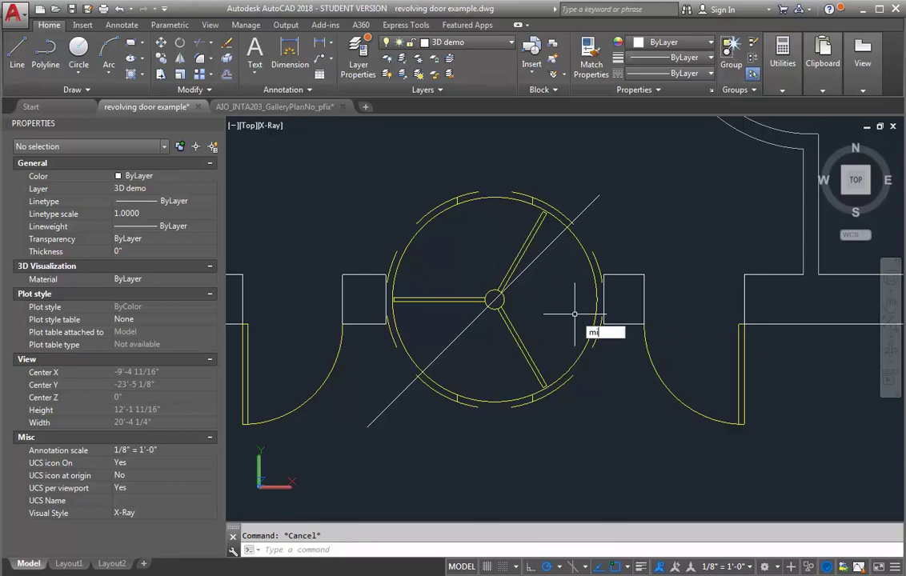
pyautogui.press('Return')
pyautogui.click(541, 251)
pyautogui.press('Return')
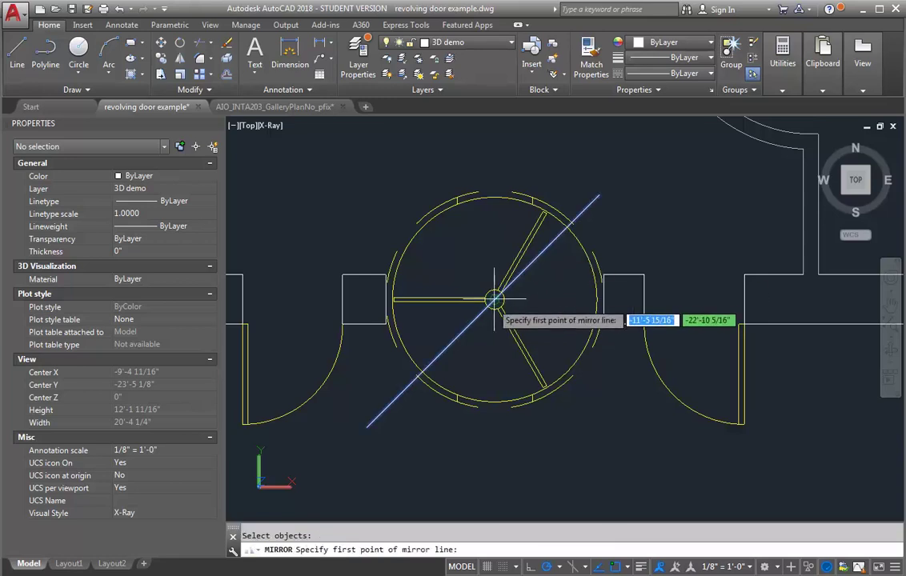
pyautogui.click(494, 300)
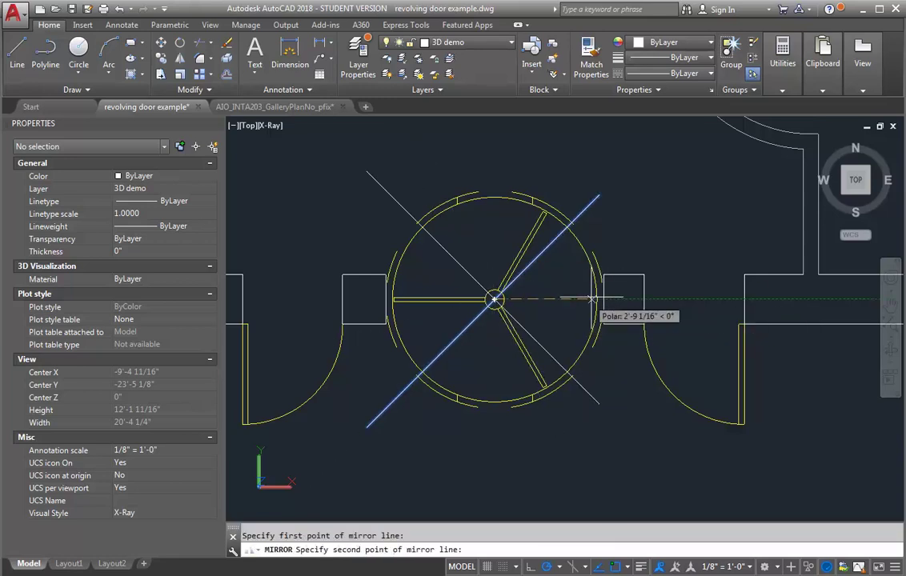
pyautogui.click(676, 300)
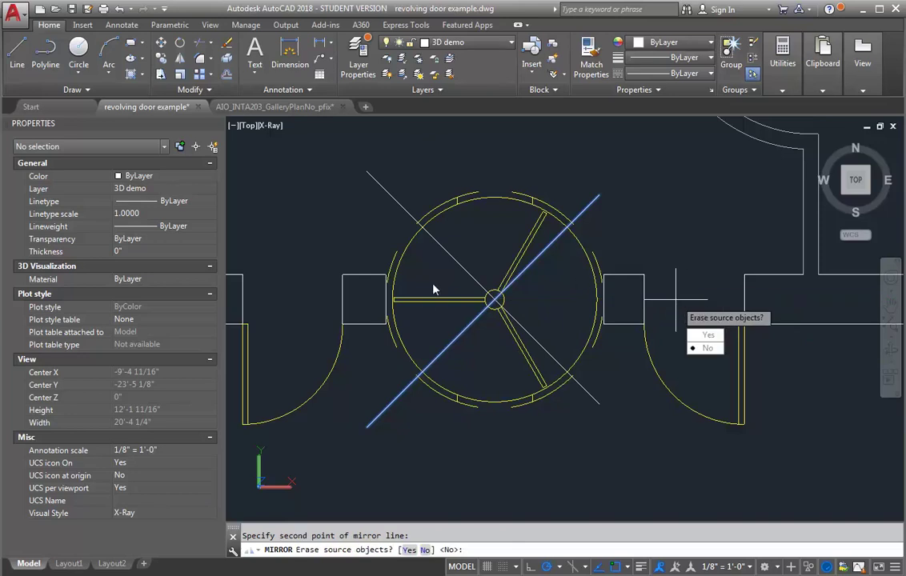
pyautogui.press('Escape')
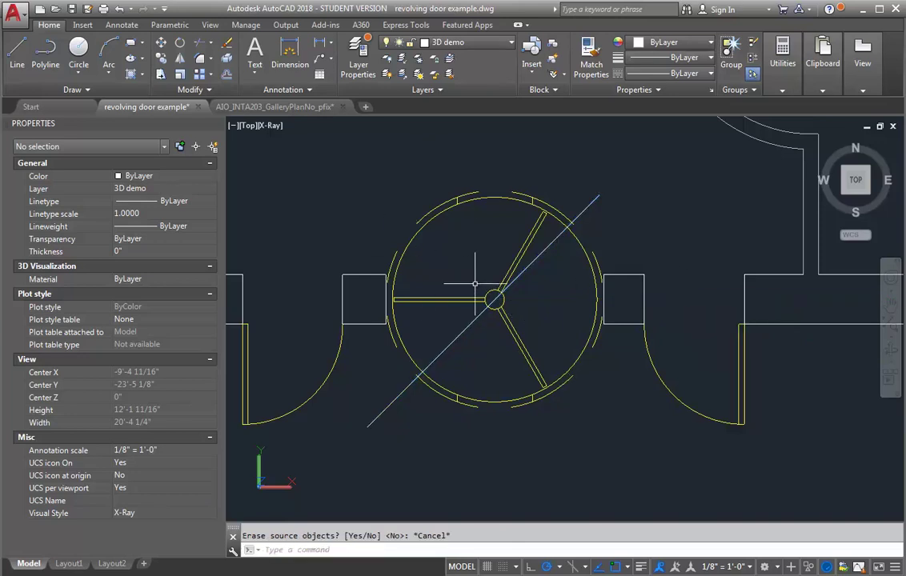
# Mirror the diagonal line about a horizontal axis through the door's centre, keeping the source line
pyautogui.write('mi')
pyautogui.press('Return')
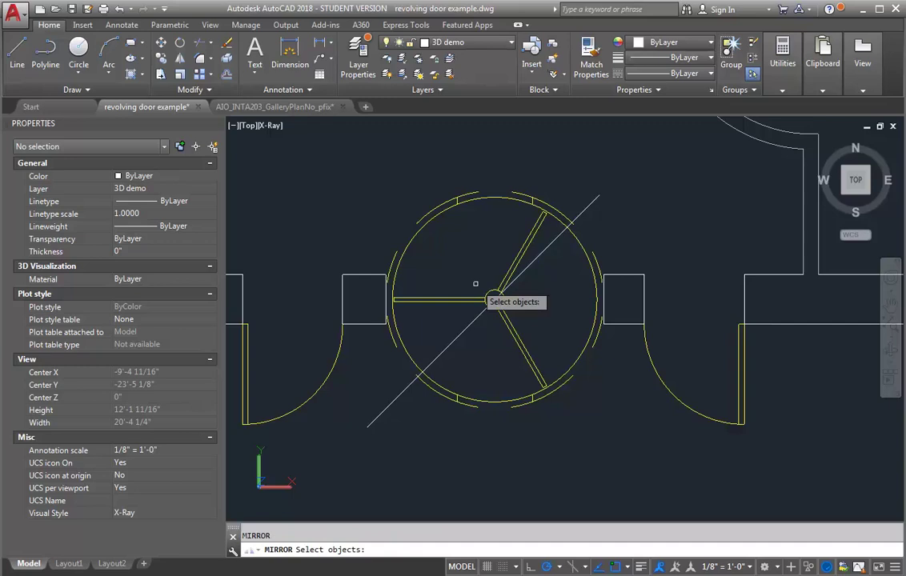
pyautogui.click(528, 266)
pyautogui.press('Return')
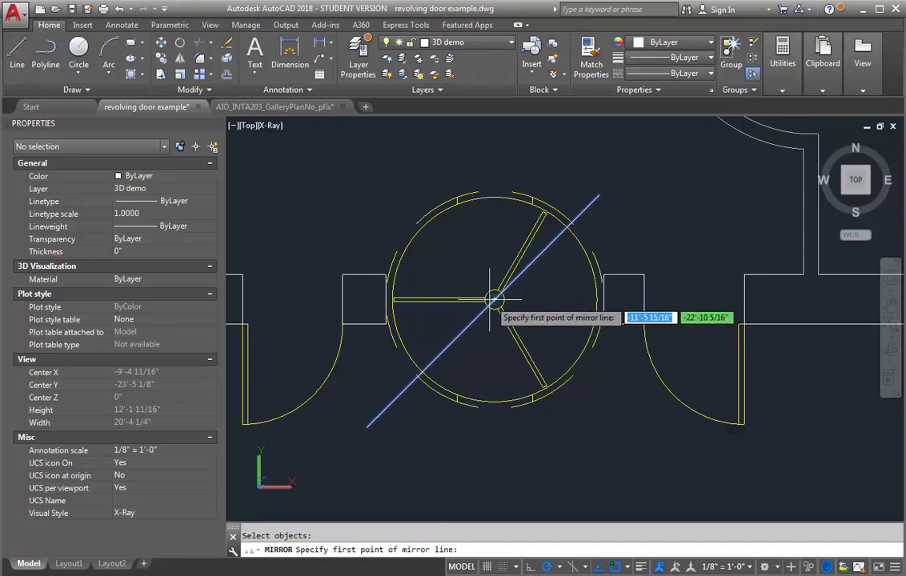
pyautogui.click(495, 300)
pyautogui.click(670, 299)
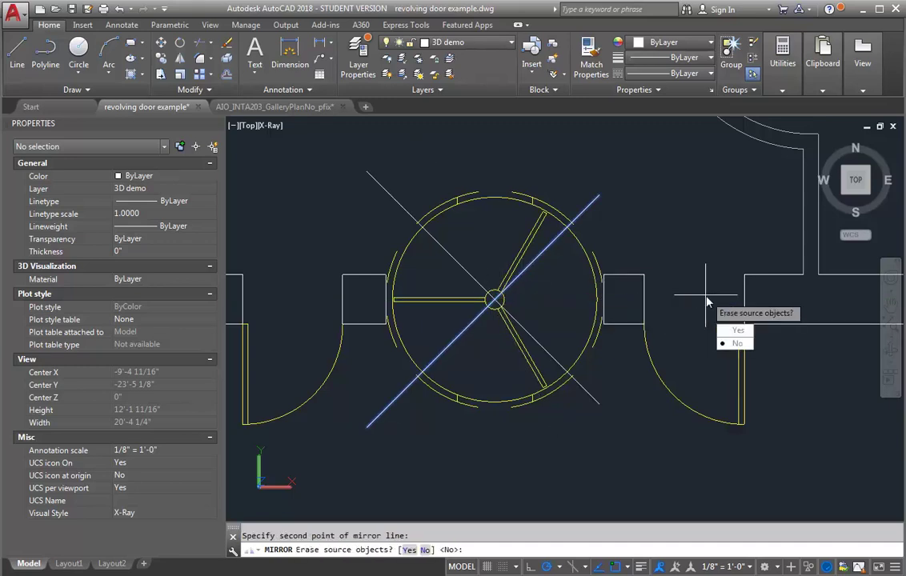
pyautogui.press('Return')
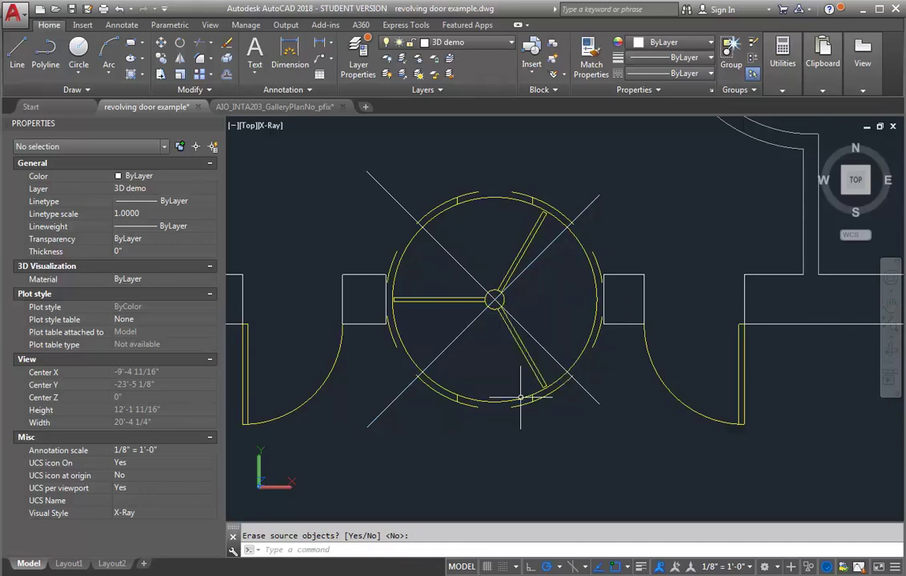
# Draw a circle centred on the crossing of the diagonals, with its radius matching the door's central hub
pyautogui.scroll(3, 491, 291)
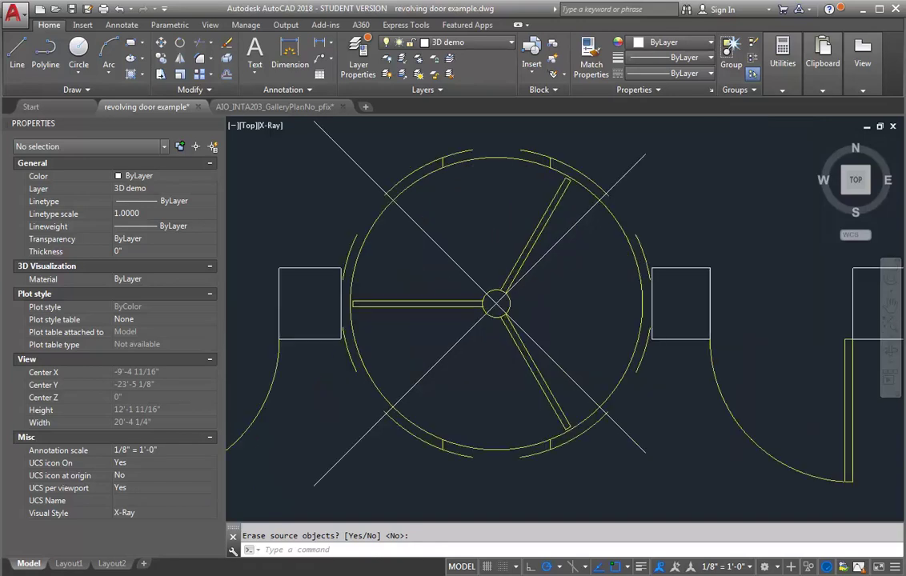
pyautogui.scroll(3, 495, 302)
pyautogui.write('c')
pyautogui.press('Return')
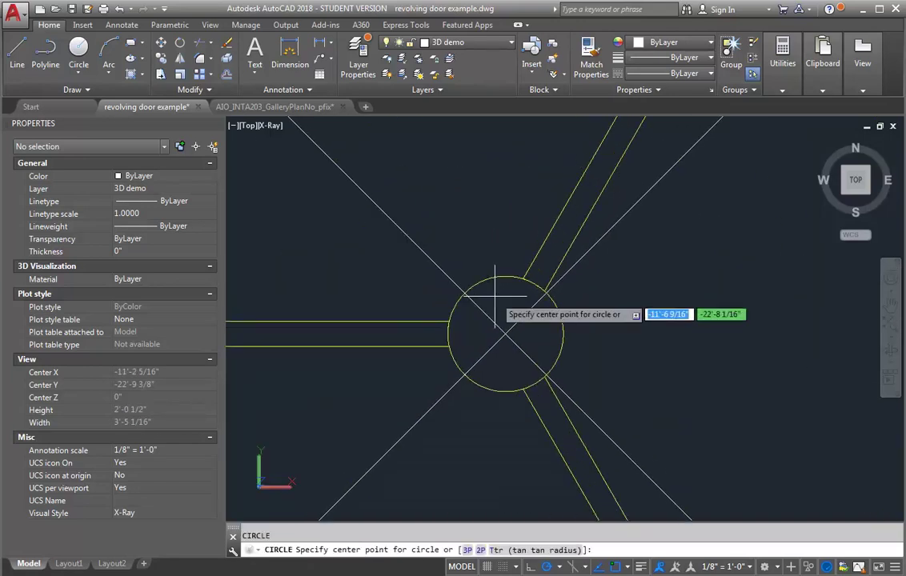
pyautogui.scroll(1, 502, 331)
pyautogui.click(505, 335)
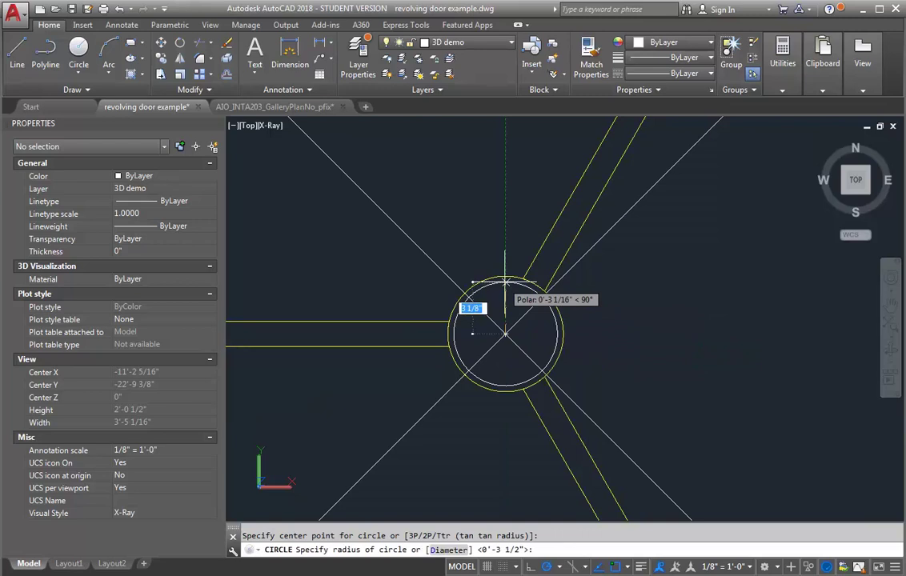
pyautogui.click(492, 276)
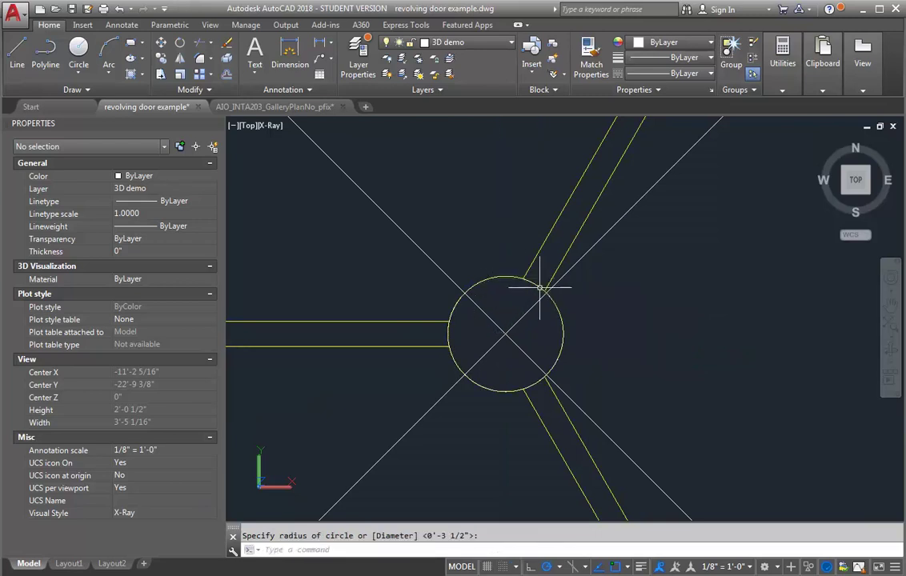
# Start a polyline at the horizontal door panel's lower hub corner and trace a three-point arc along the hub to its upper corner
pyautogui.scroll(-6, 677, 313)
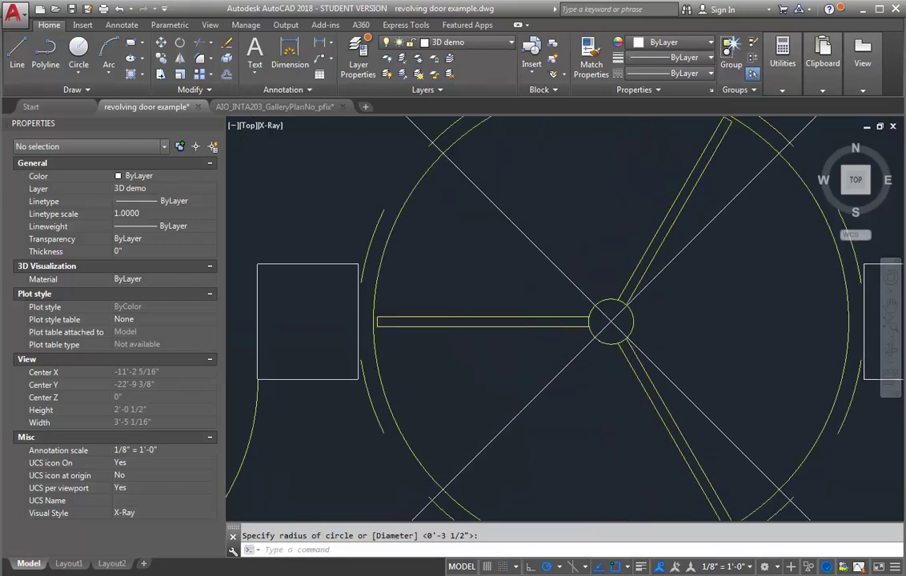
pyautogui.scroll(3, 588, 316)
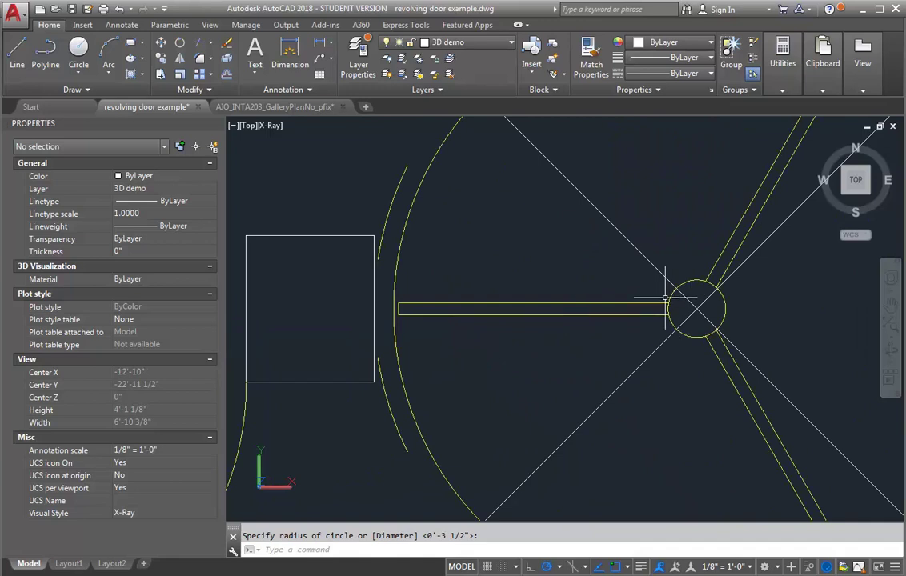
pyautogui.scroll(4, 695, 309)
pyautogui.scroll(5, 695, 309)
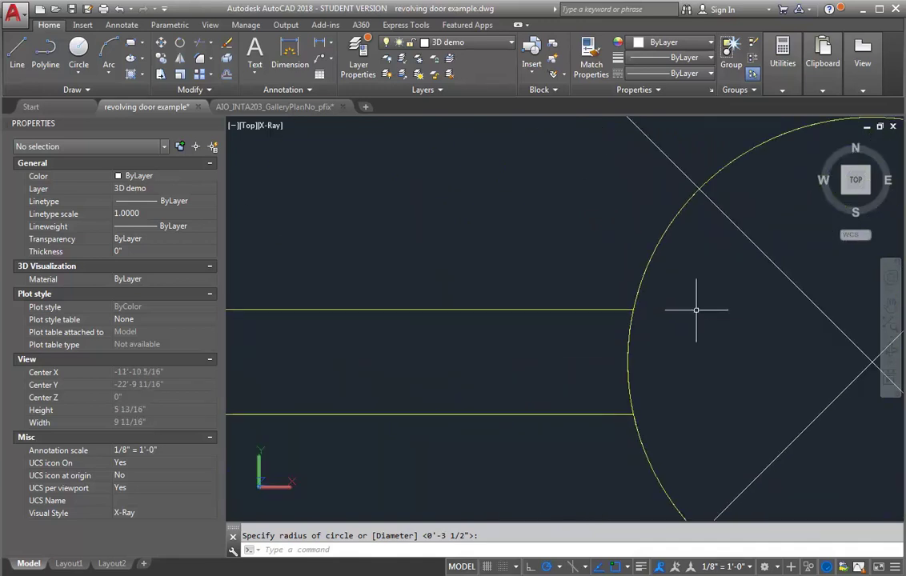
pyautogui.write('pl')
pyautogui.press('Return')
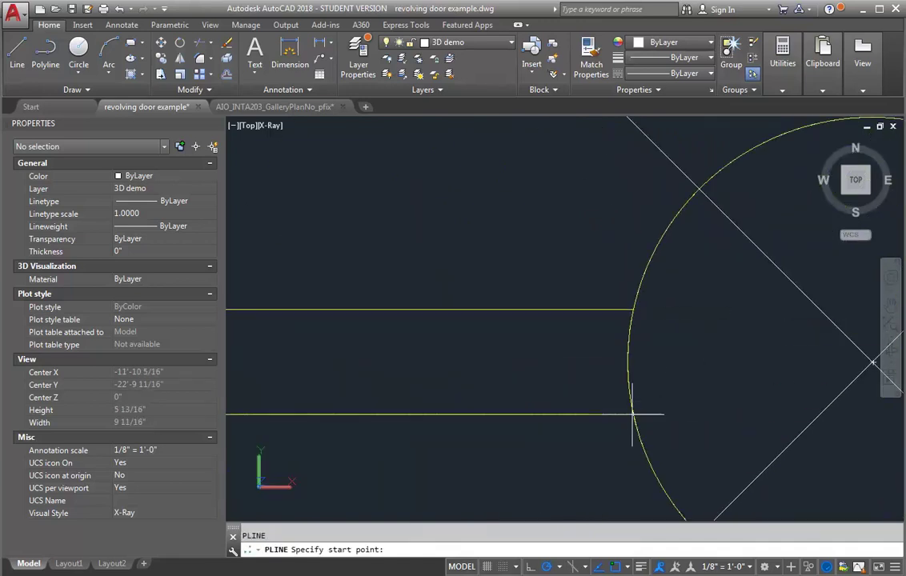
pyautogui.click(632, 414)
pyautogui.write('a')
pyautogui.press('Return')
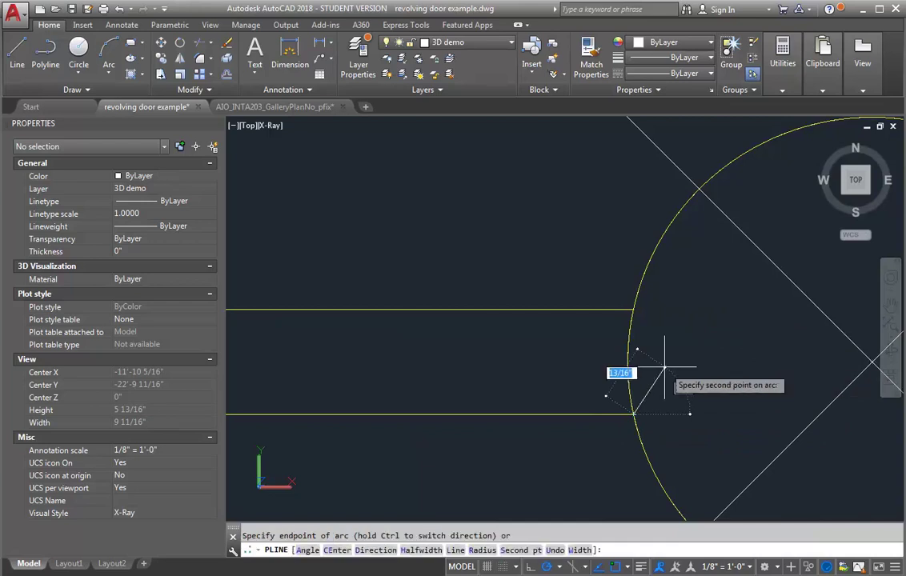
pyautogui.write('s')
pyautogui.press('Return')
pyautogui.click(629, 361)
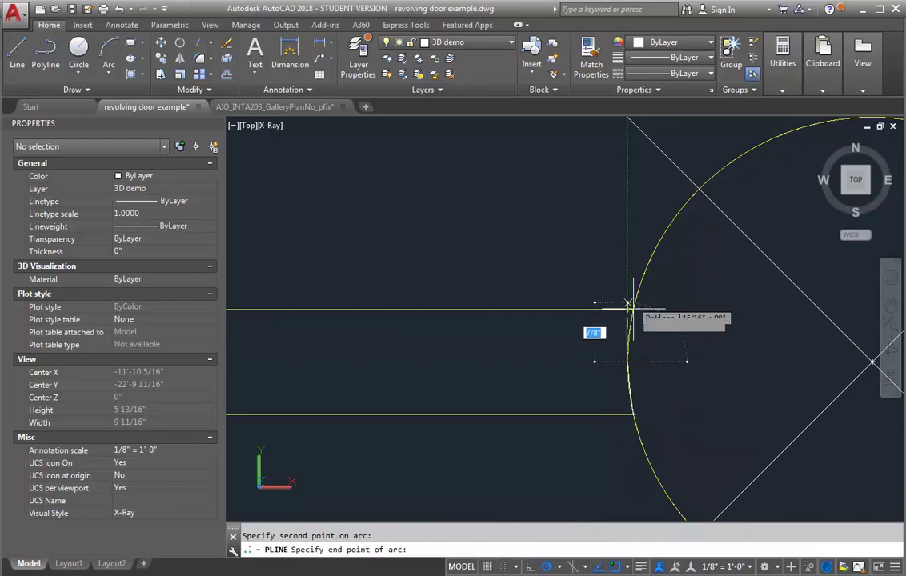
pyautogui.click(632, 309)
# Continue the polyline with straight segments along the panel's upper edge and outer end, and close it along the lower edge
pyautogui.scroll(-6, 636, 316)
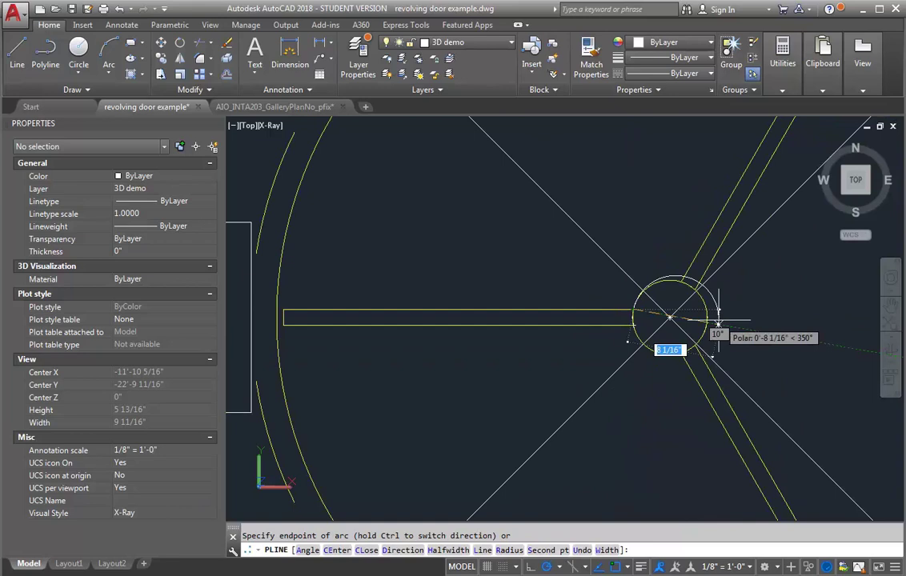
pyautogui.write('l')
pyautogui.press('Return')
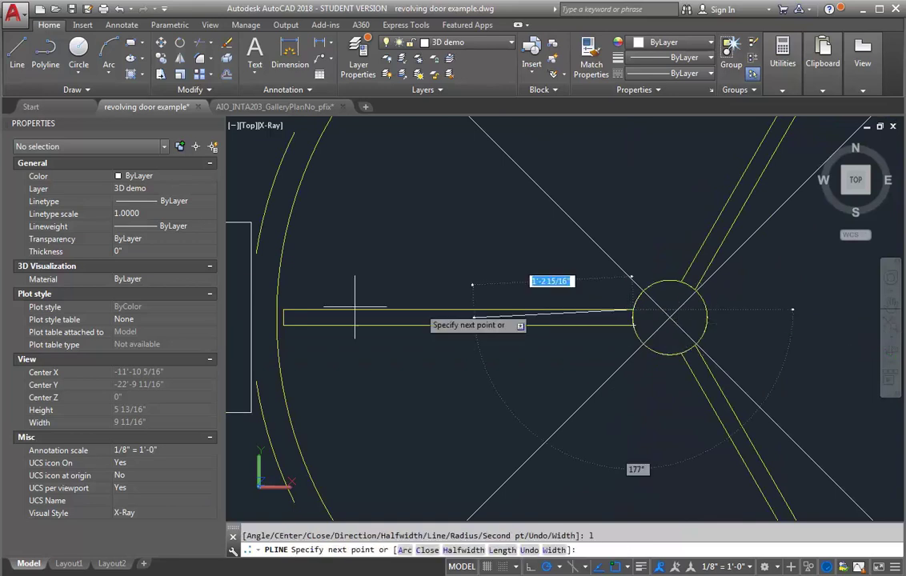
pyautogui.click(290, 310)
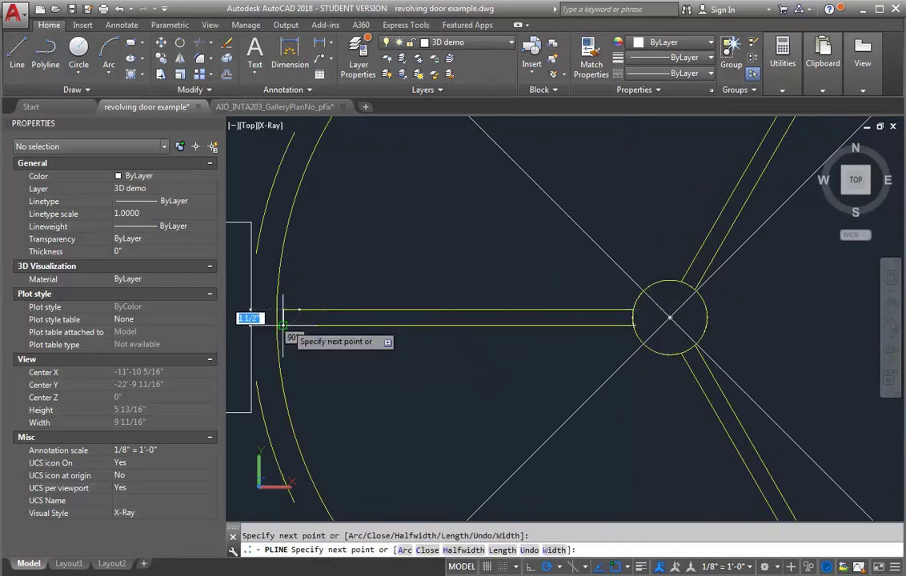
pyautogui.click(282, 325)
pyautogui.write('c')
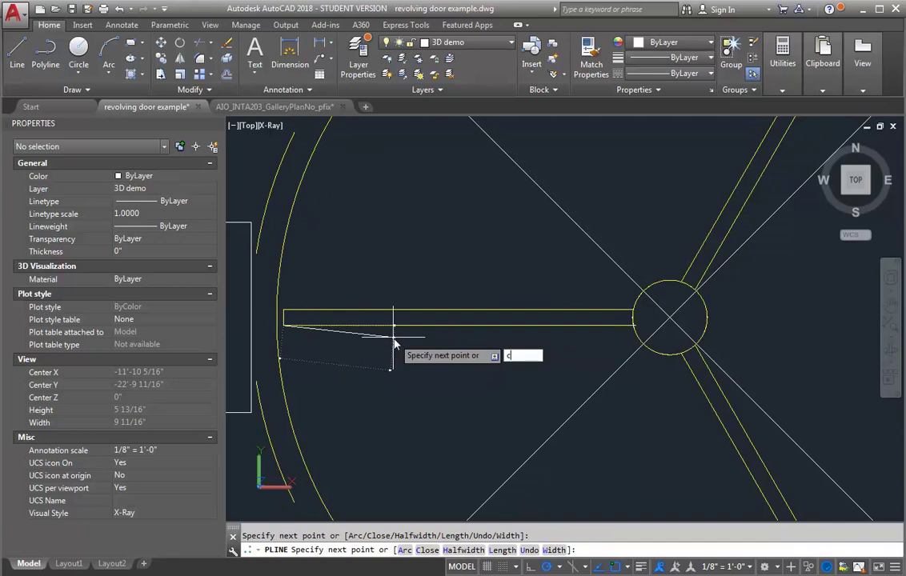
pyautogui.press('Return')
# Try to rotate the traced horizontal panel outline 456° about the hub's centre
pyautogui.scroll(-2, 384, 321)
pyautogui.scroll(-2, 339, 354)
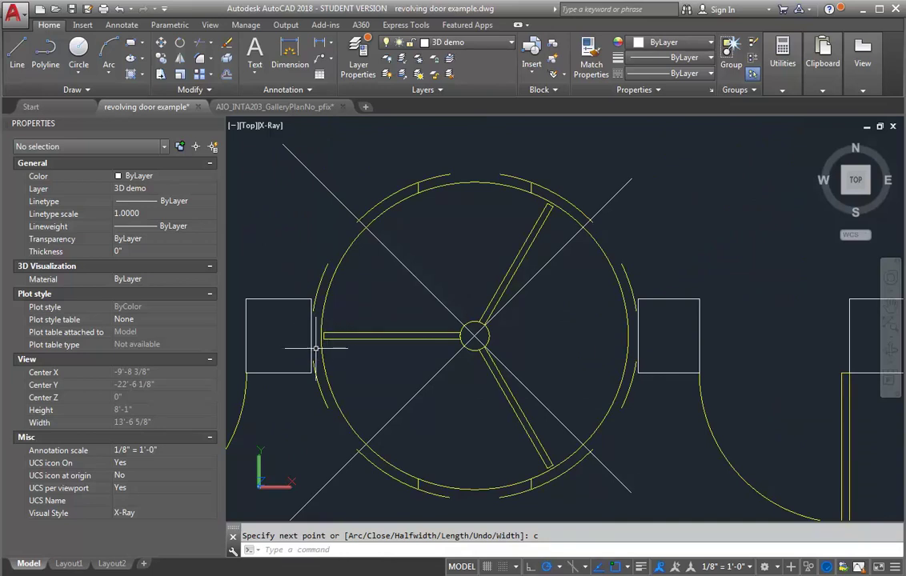
pyautogui.click(288, 348)
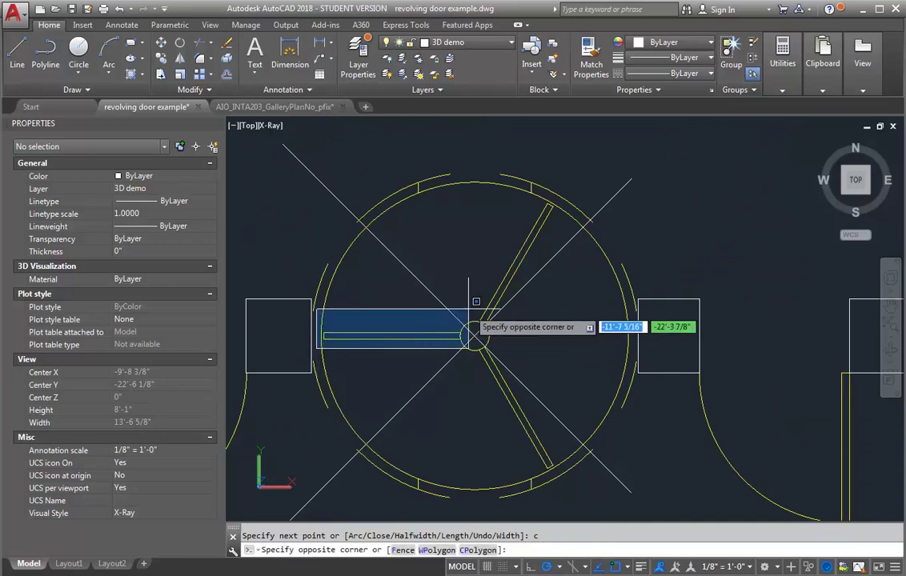
pyautogui.click(468, 308)
pyautogui.write('ro')
pyautogui.press('Return')
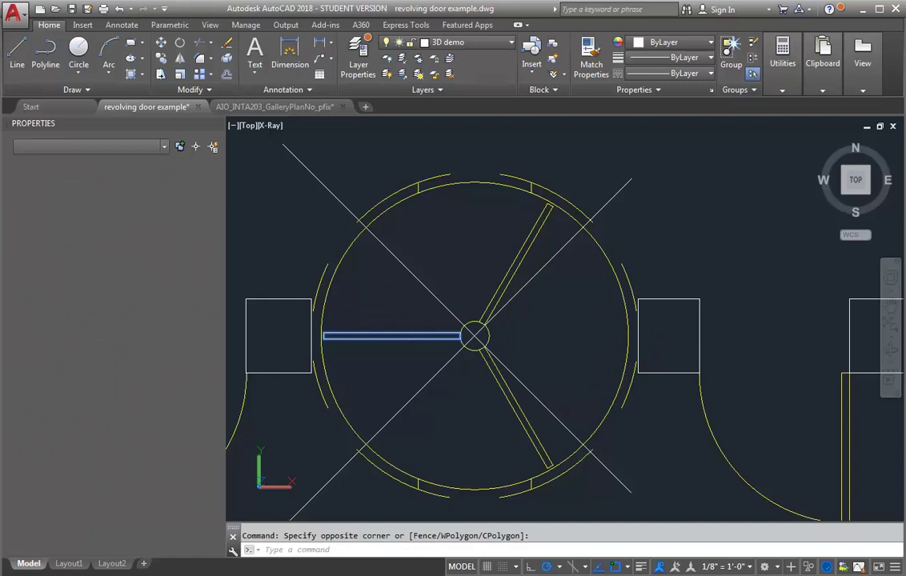
pyautogui.click(473, 336)
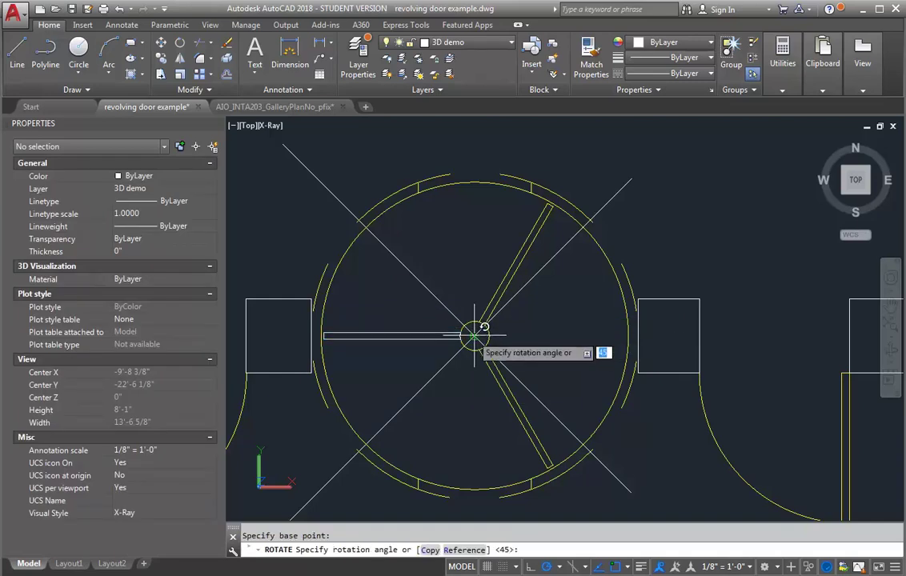
pyautogui.press('Return')
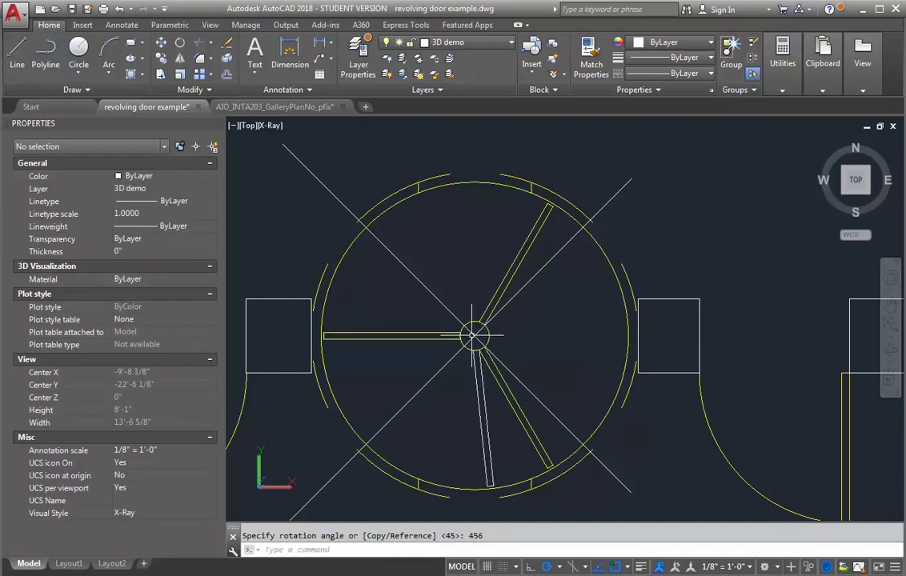
# Rotate the traced horizontal panel outline 45° about the hub's centre
pyautogui.write('ro')
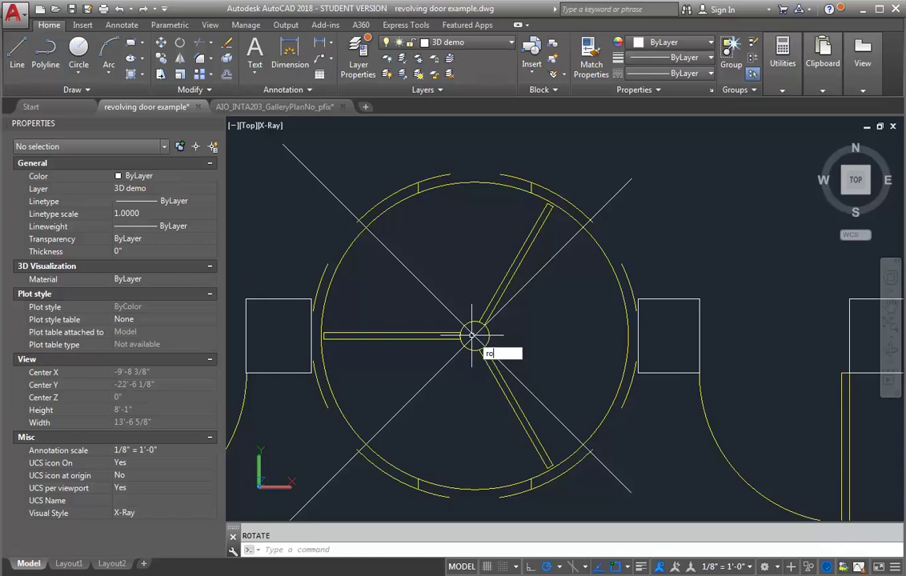
pyautogui.press('Return')
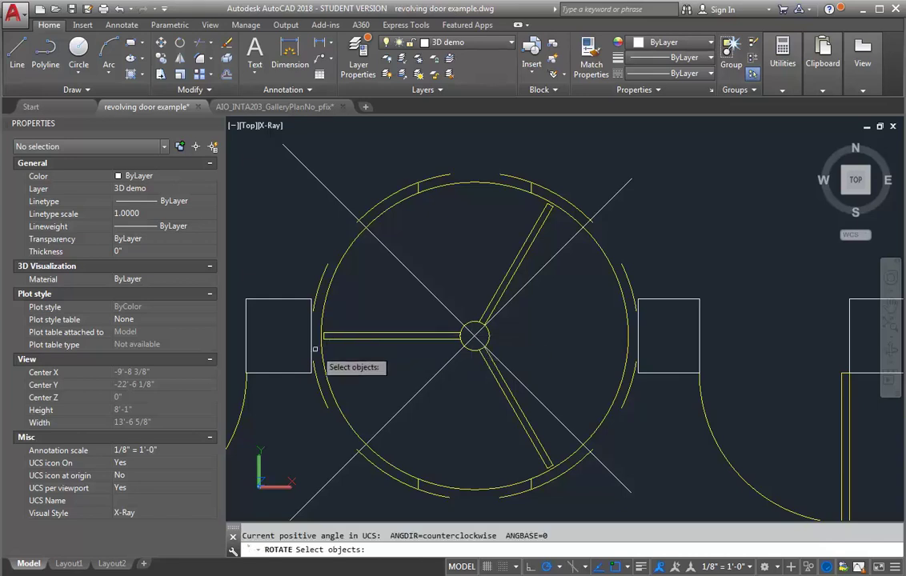
pyautogui.click(312, 353)
pyautogui.click(478, 310)
pyautogui.press('Return')
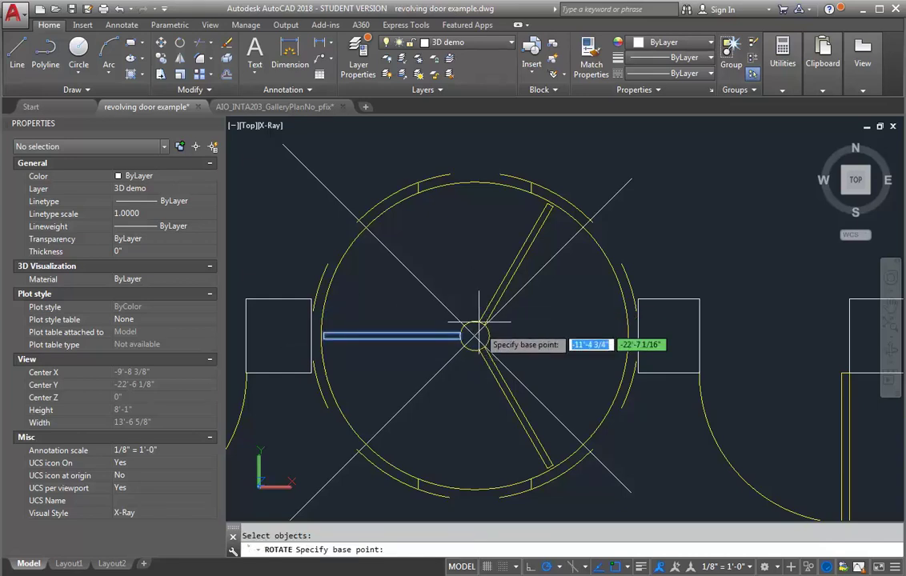
pyautogui.click(473, 336)
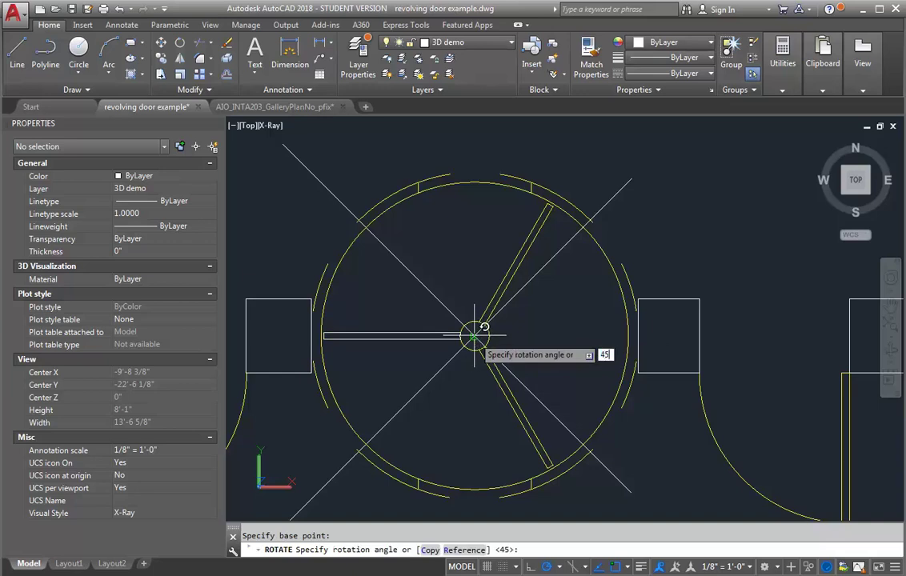
pyautogui.press('Return')
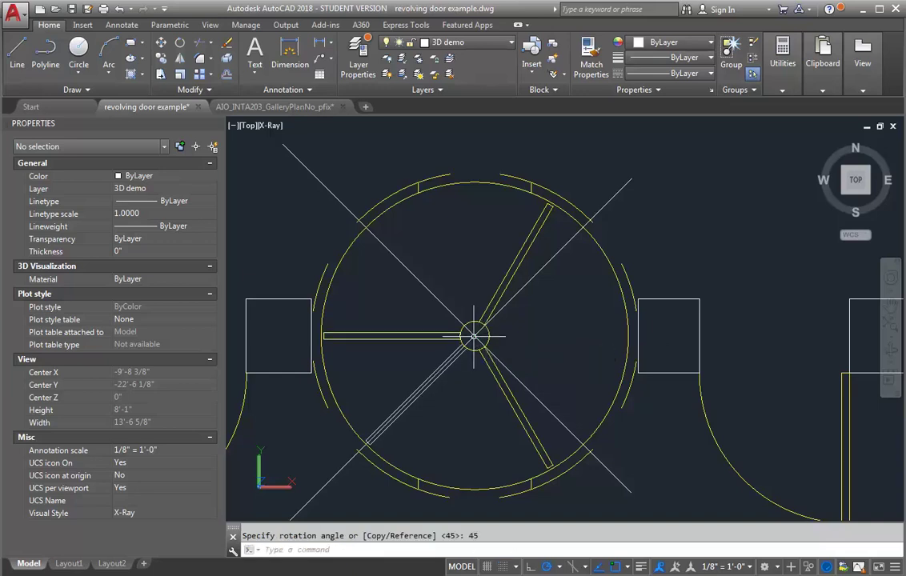
# Mirror the rotated panel outline about a horizontal axis through the hub's centre, keeping the source
pyautogui.click(436, 374)
pyautogui.write('mi')
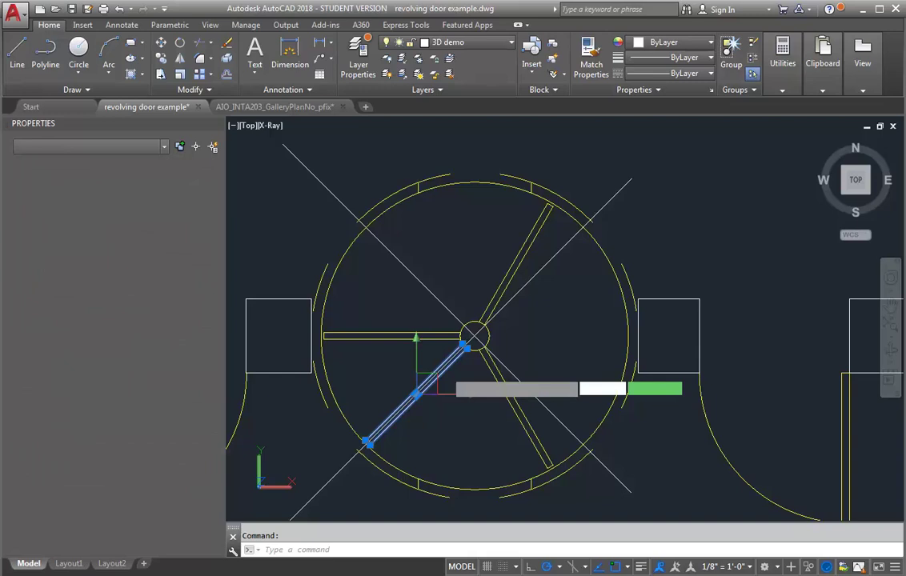
pyautogui.press('Return')
pyautogui.click(474, 336)
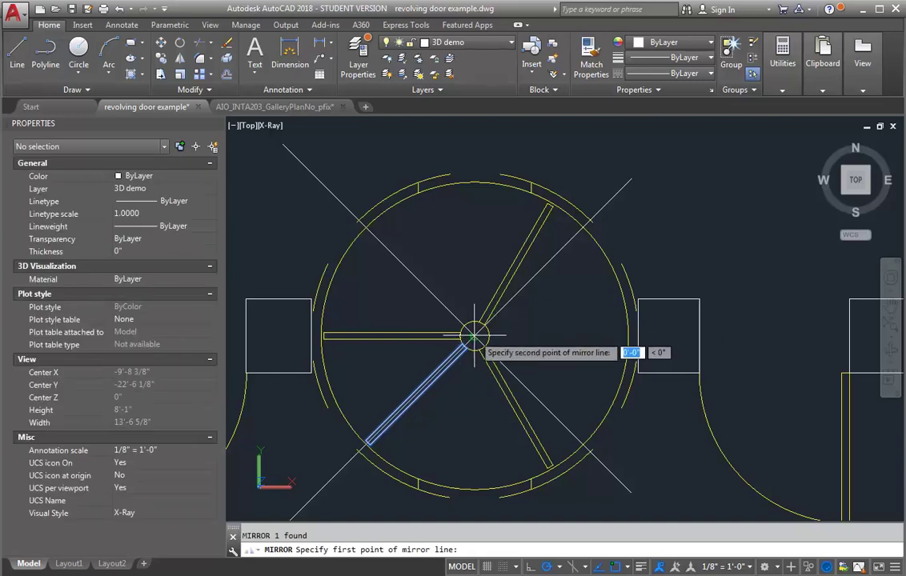
pyautogui.click(757, 344)
pyautogui.press('Return')
pyautogui.press('Return')
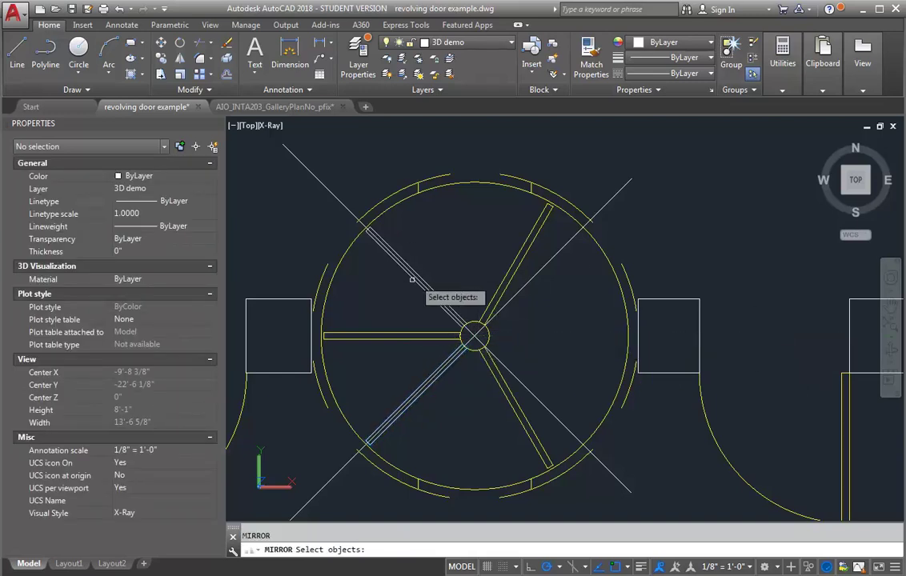
pyautogui.click(410, 274)
pyautogui.press('Escape')
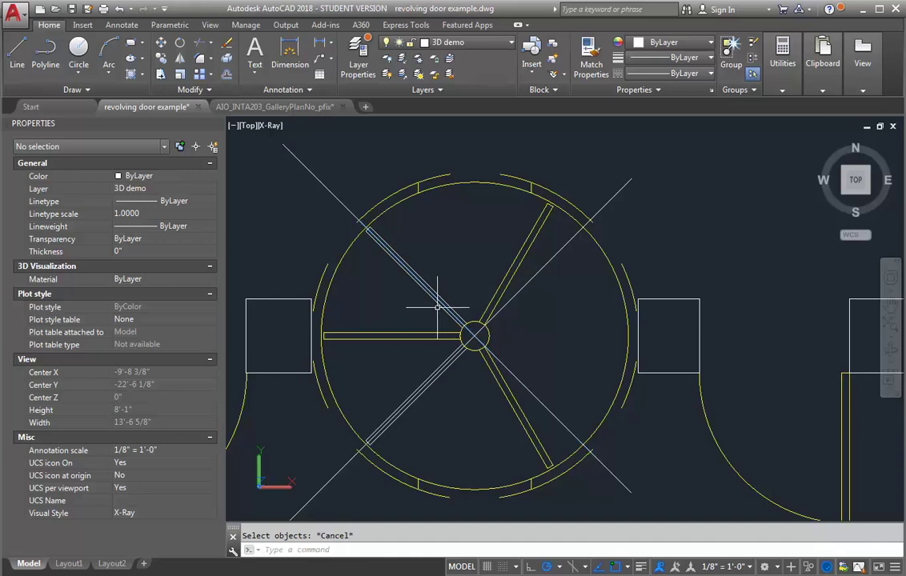
pyautogui.press('Escape')
# Mirror both diagonal panel outlines about a vertical axis through the hub's centre, keeping the sources
pyautogui.write('mi')
pyautogui.press('Return')
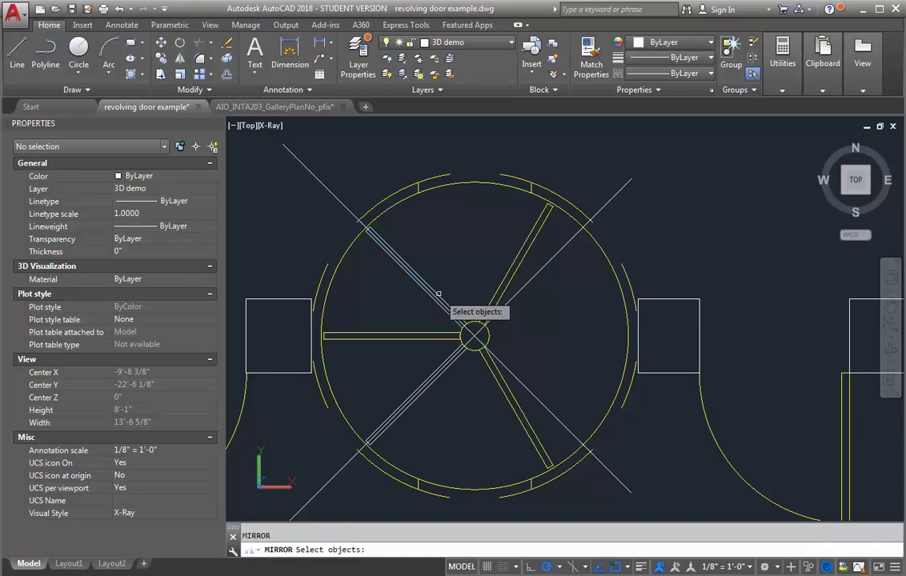
pyautogui.click(434, 293)
pyautogui.click(452, 361)
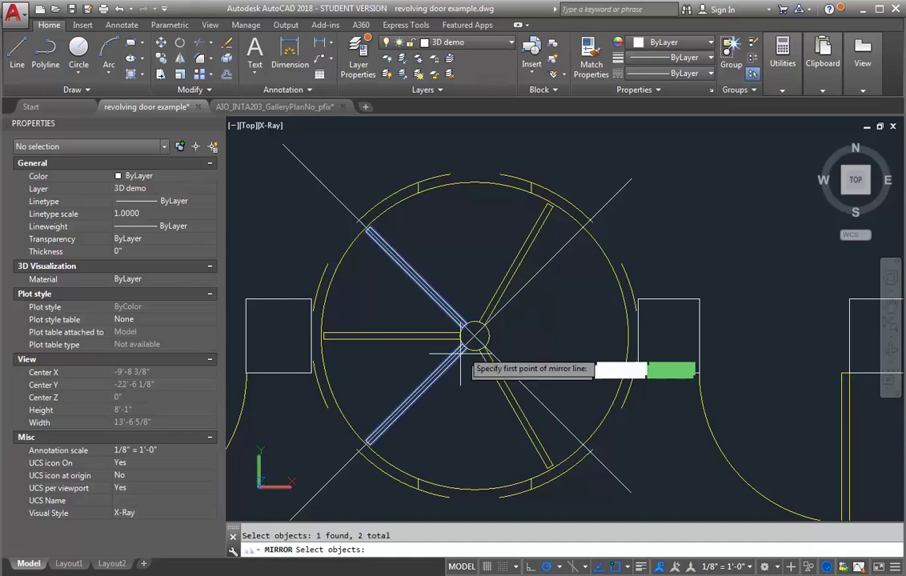
pyautogui.press('Return')
pyautogui.click(475, 336)
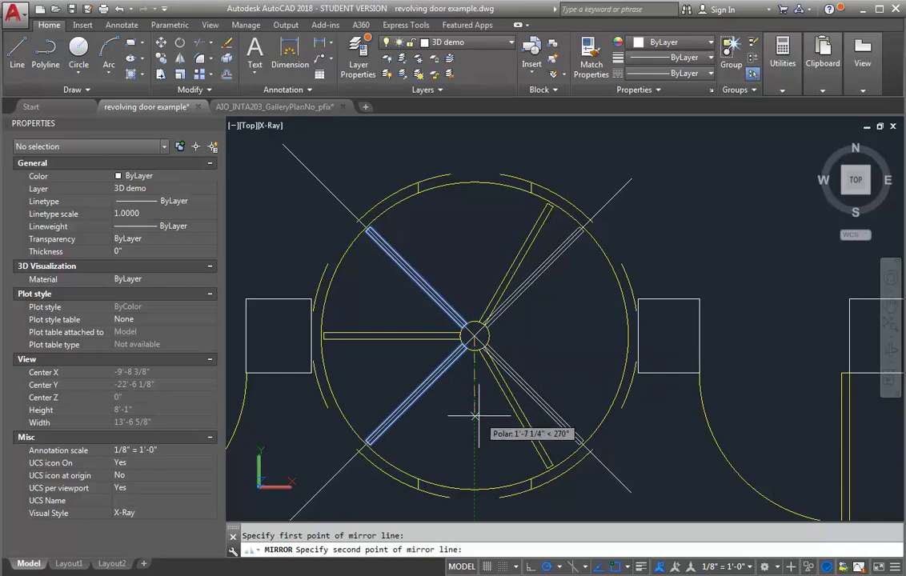
pyautogui.click(480, 421)
pyautogui.press('Return')
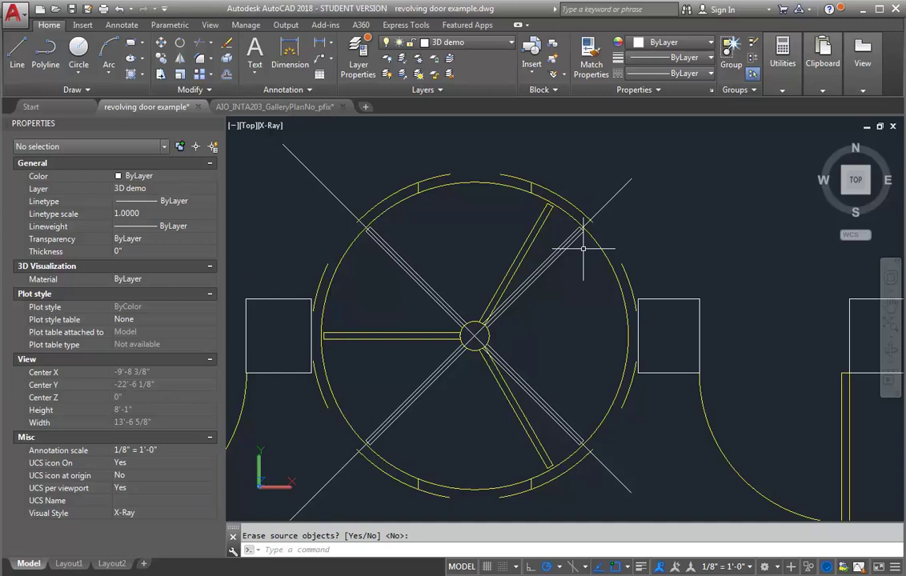
# Start a polyline where the upper-right diagonal meets the inner circle and trace a three-point arc through the circle's right quadrant to the lower-right diagonal
pyautogui.write('pl')
pyautogui.press('Return')
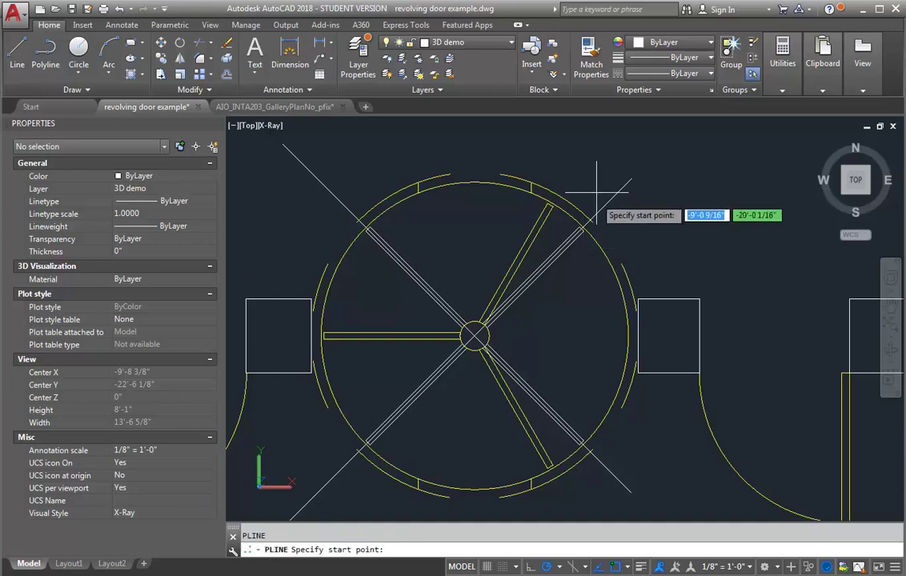
pyautogui.scroll(3, 596, 192)
pyautogui.click(576, 248)
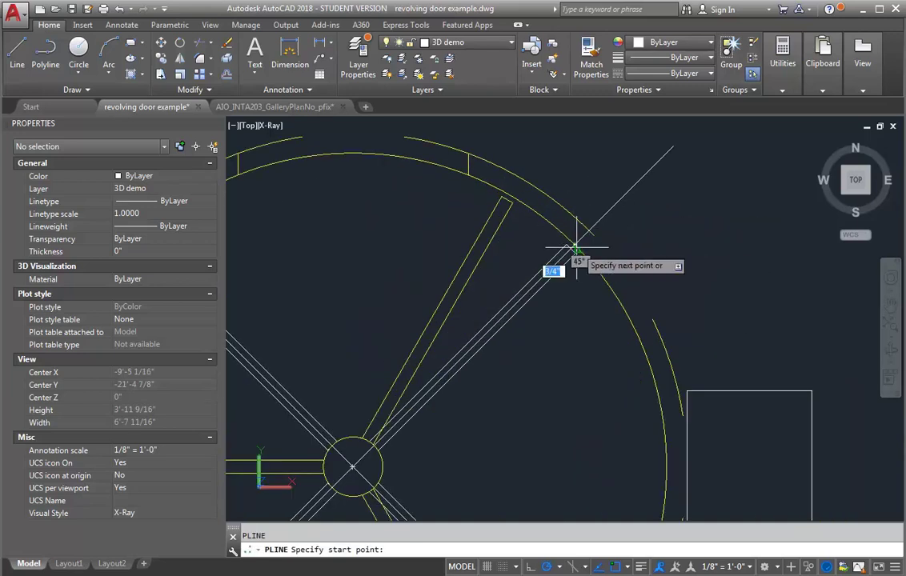
pyautogui.write('a')
pyautogui.press('Return')
pyautogui.write('s Second p')
pyautogui.press('Return')
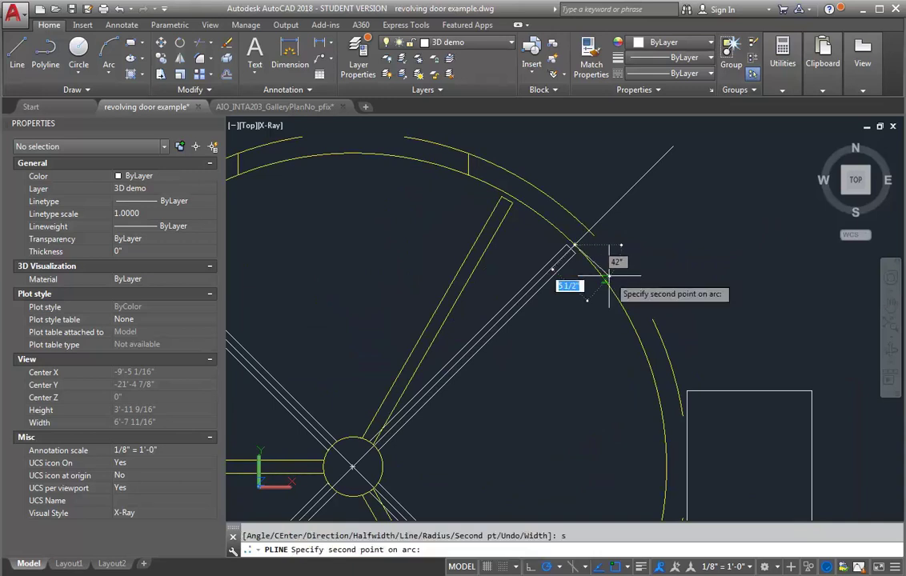
pyautogui.scroll(-4, 608, 278)
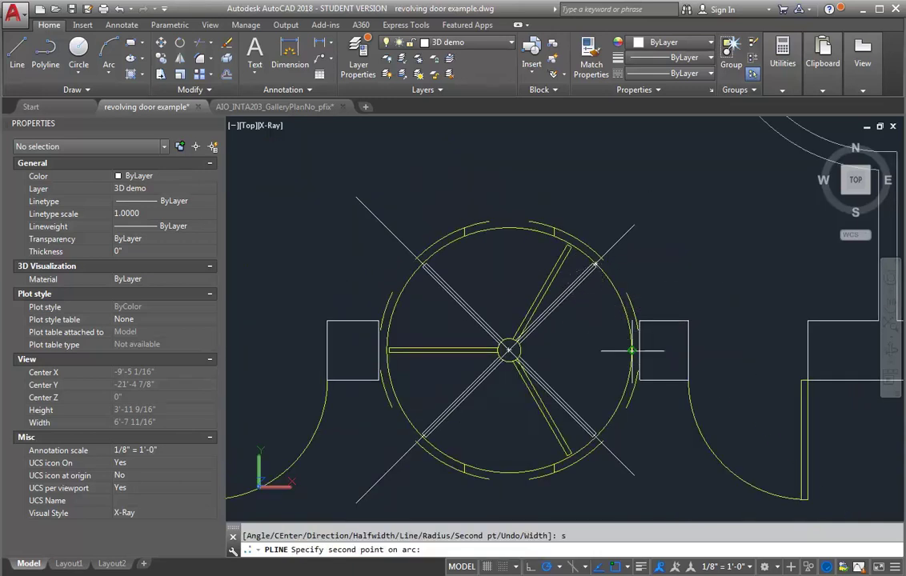
pyautogui.click(631, 350)
pyautogui.scroll(3, 582, 429)
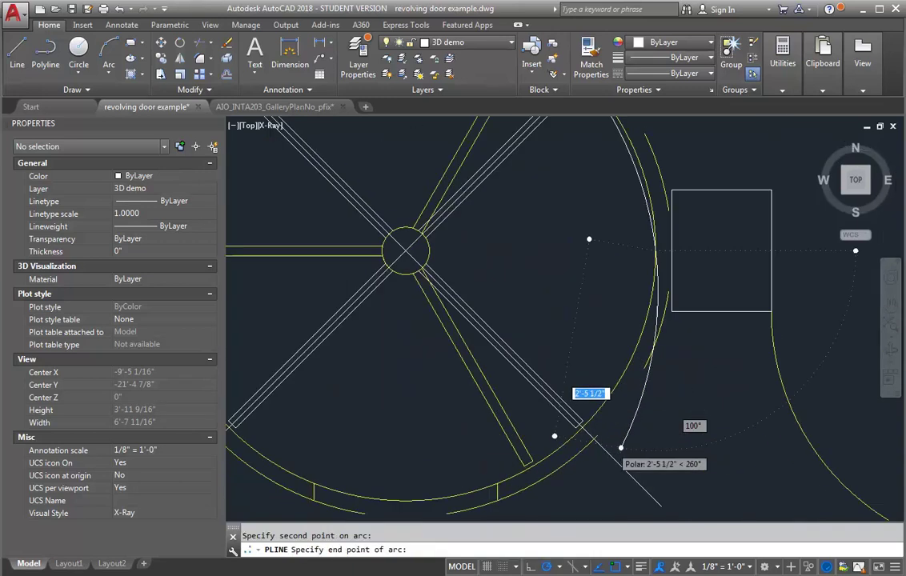
pyautogui.click(582, 428)
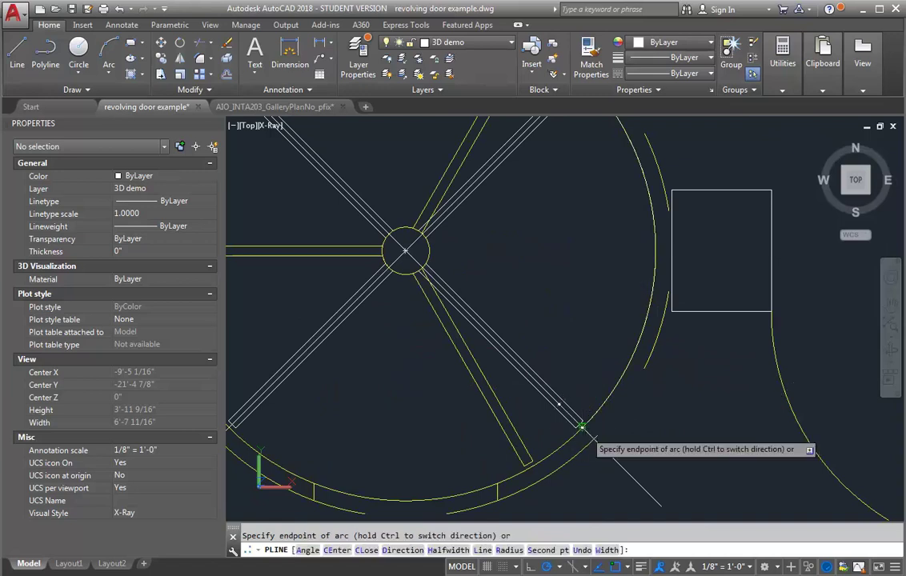
# Continue the polyline with a straight segment outward along the lower-right diagonal to the outer enclosure arc
pyautogui.write('l')
pyautogui.press('Return')
pyautogui.click(597, 429)
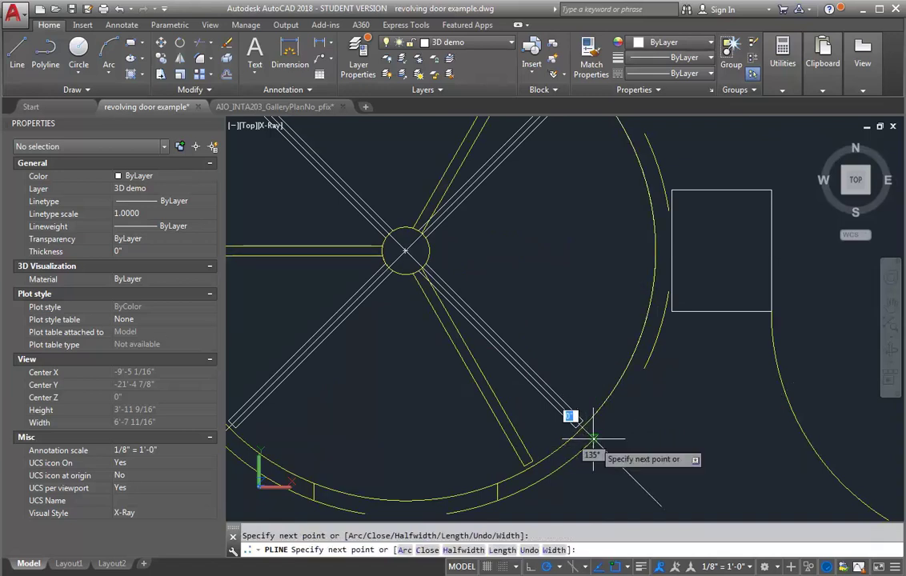
# Trace a three-point arc along the outer enclosure up to the upper-right diagonal and close the polyline with a straight segment
pyautogui.write('a')
pyautogui.press('Return')
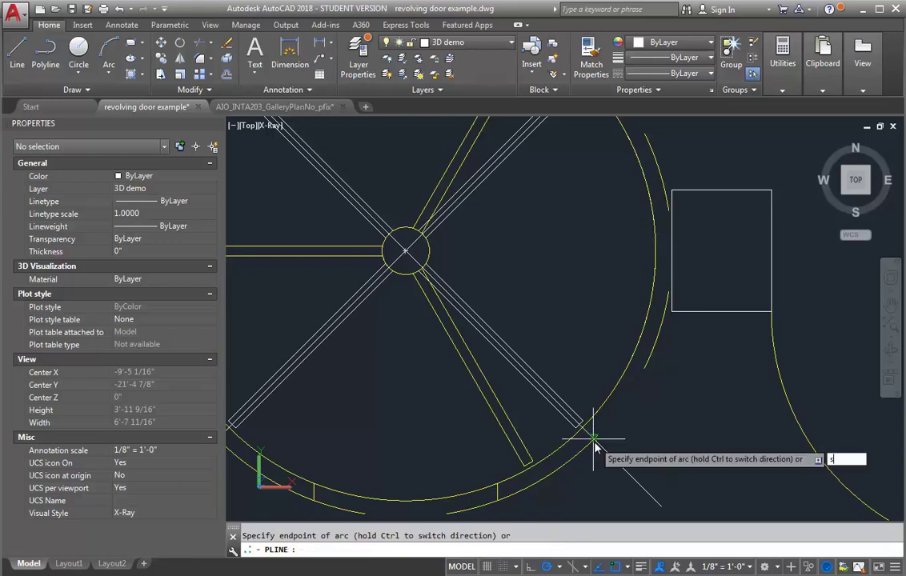
pyautogui.write('s')
pyautogui.press('Return')
pyautogui.scroll(-2, 593, 432)
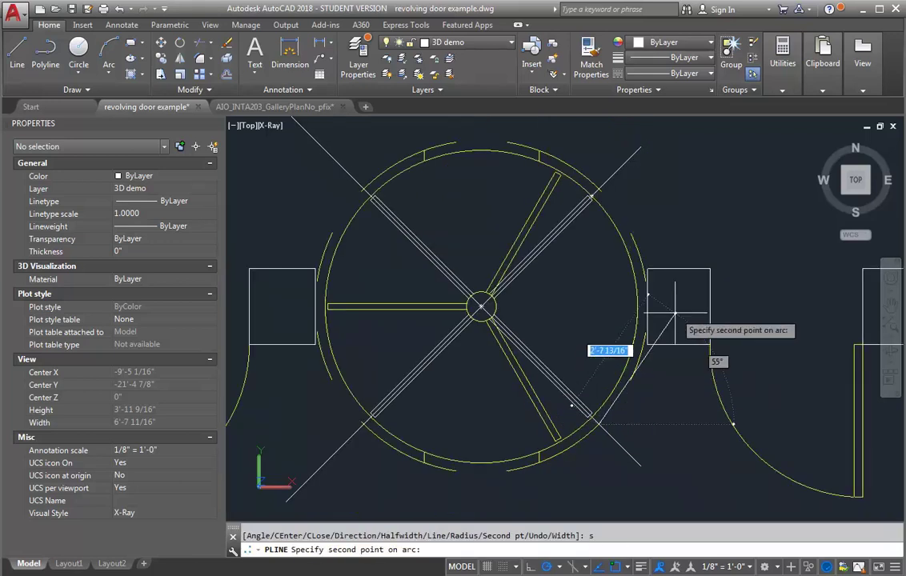
pyautogui.scroll(2, 644, 279)
pyautogui.click(645, 266)
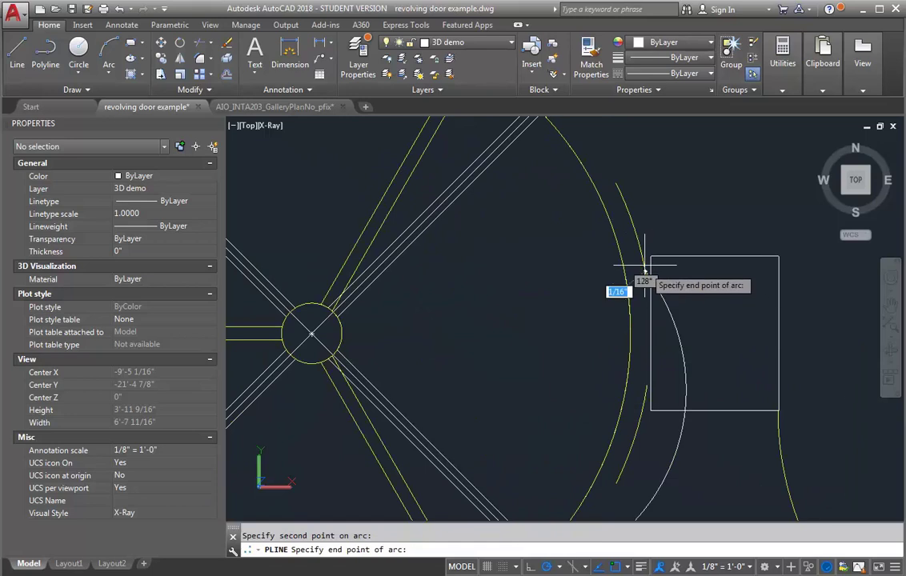
pyautogui.scroll(-2, 626, 244)
pyautogui.scroll(2, 610, 172)
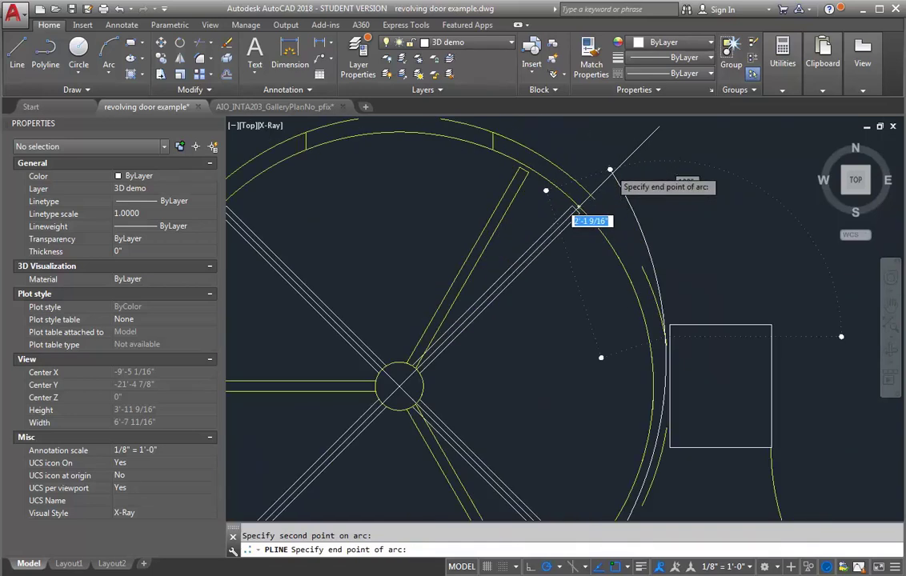
pyautogui.scroll(3, 610, 170)
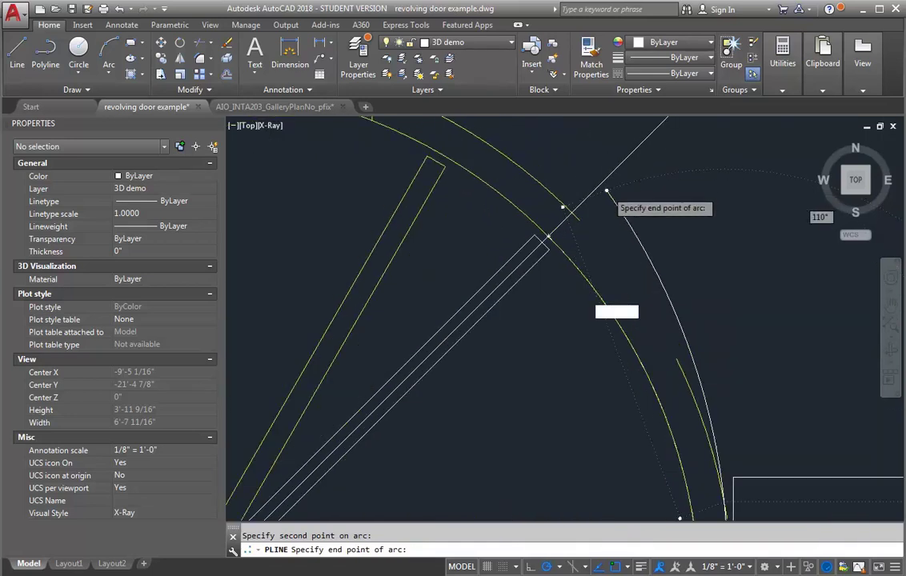
pyautogui.click(556, 223)
pyautogui.write('l')
pyautogui.press('Return')
pyautogui.write('c')
pyautogui.press('Return')
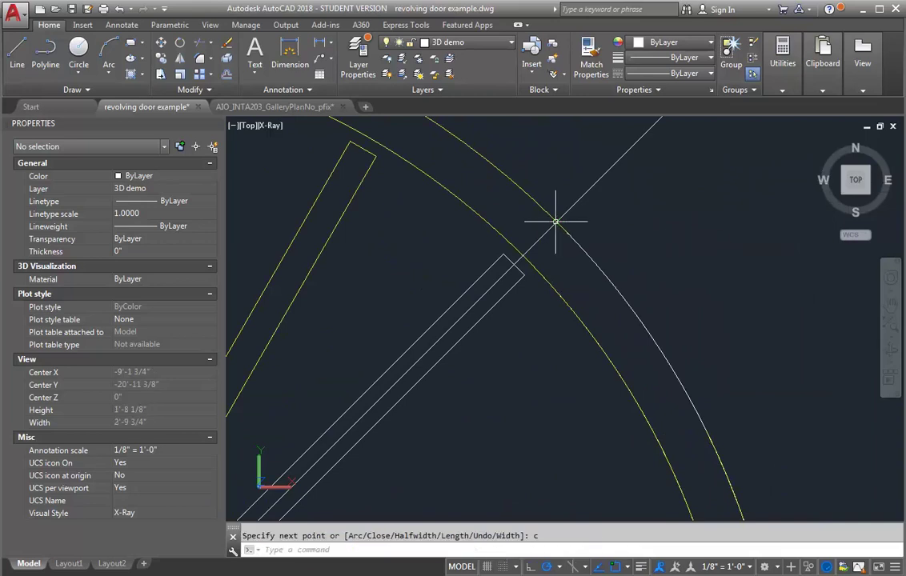
# Mirror the closed curved enclosure wall about a vertical axis through the hub's centre, keeping the source
pyautogui.click(573, 238)
pyautogui.scroll(-2, 564, 226)
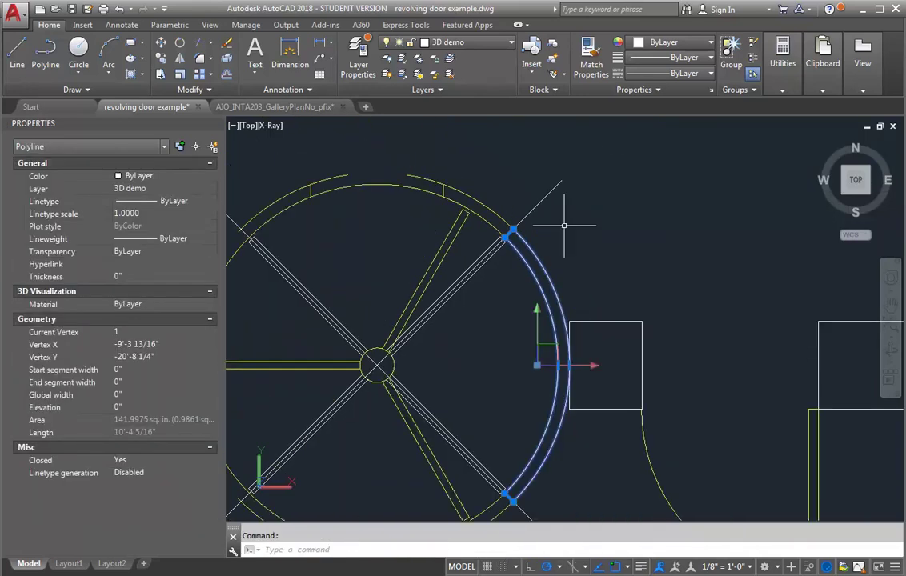
pyautogui.scroll(-2, 660, 263)
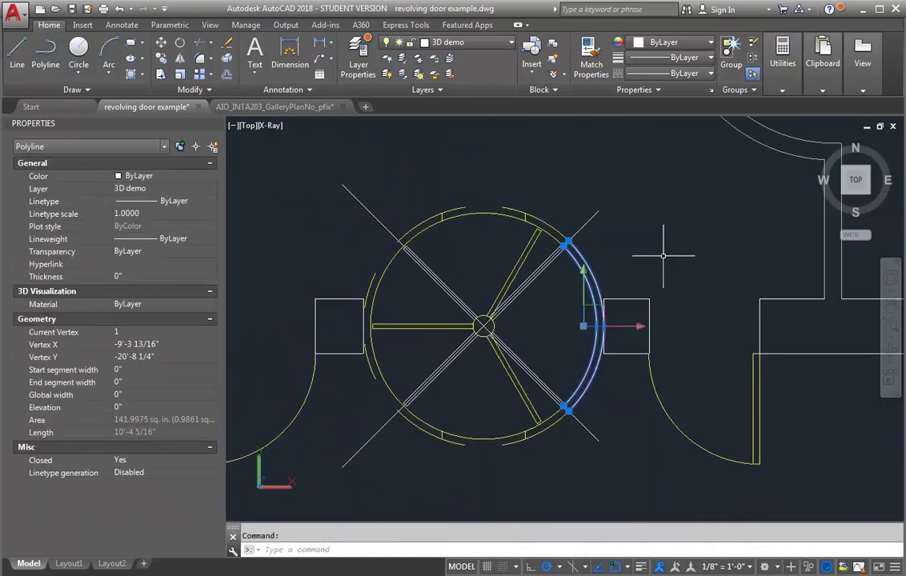
pyautogui.write('mi')
pyautogui.press('Return')
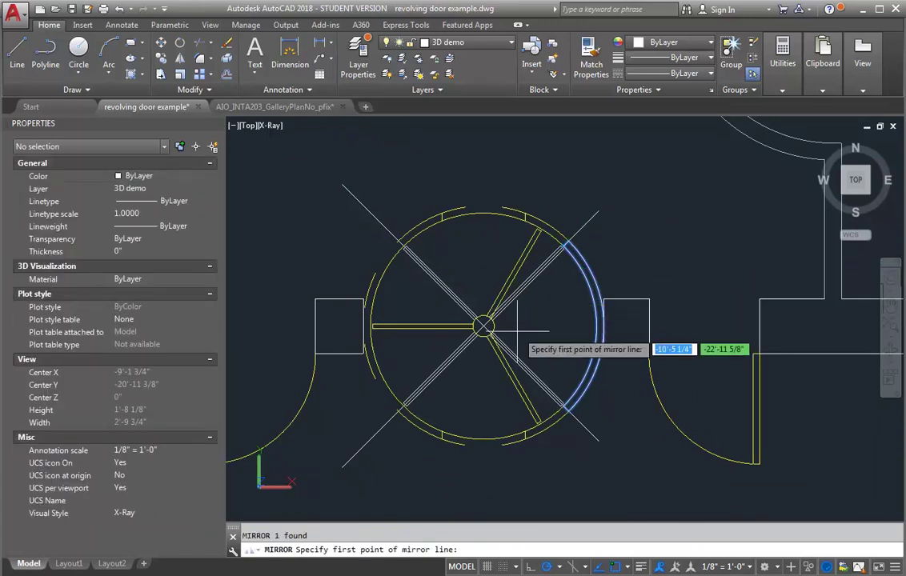
pyautogui.click(483, 326)
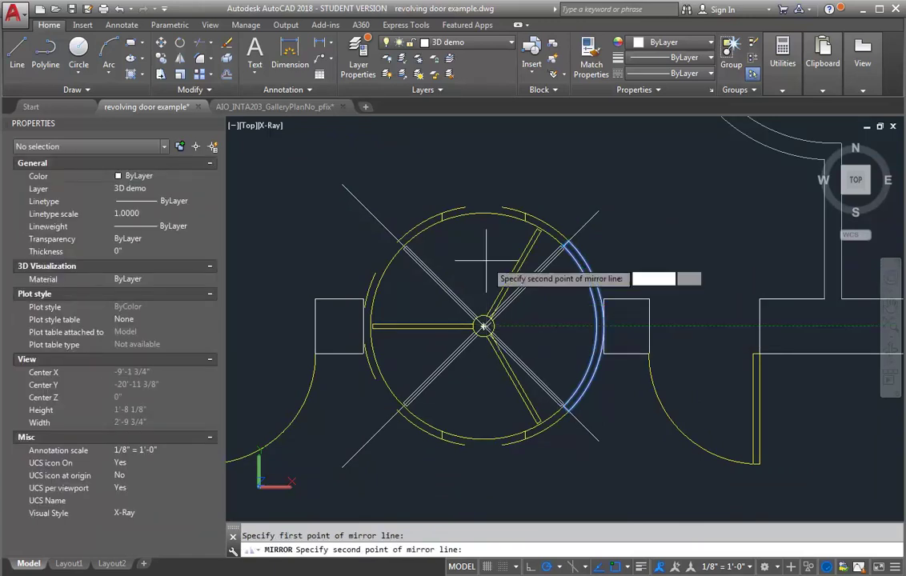
pyautogui.click(483, 174)
pyautogui.press('Return')
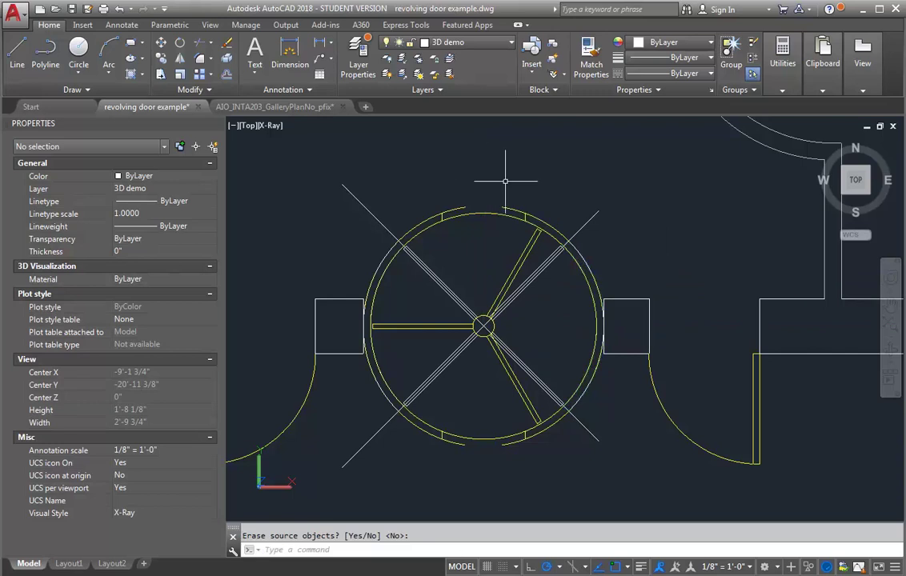
pyautogui.click(398, 245)
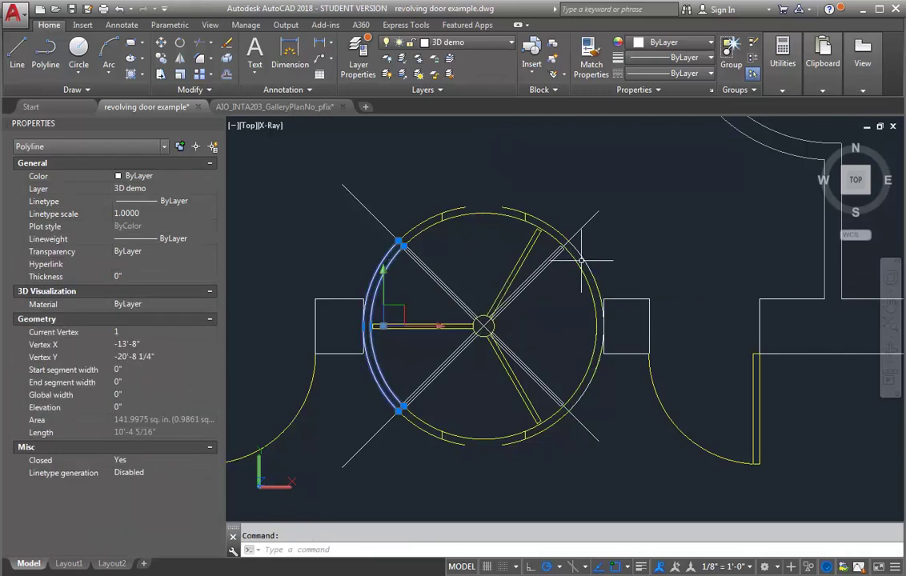
pyautogui.press('Escape')
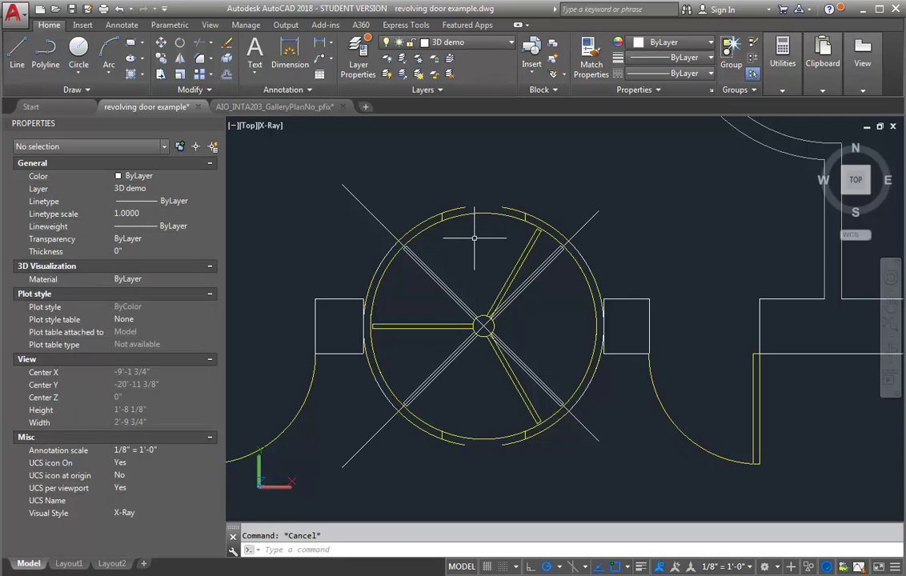
# Draw a circle of about 3'-3 1/4" radius from the hub's centre out to the outer enclosure arc
pyautogui.write('c')
pyautogui.press('Return')
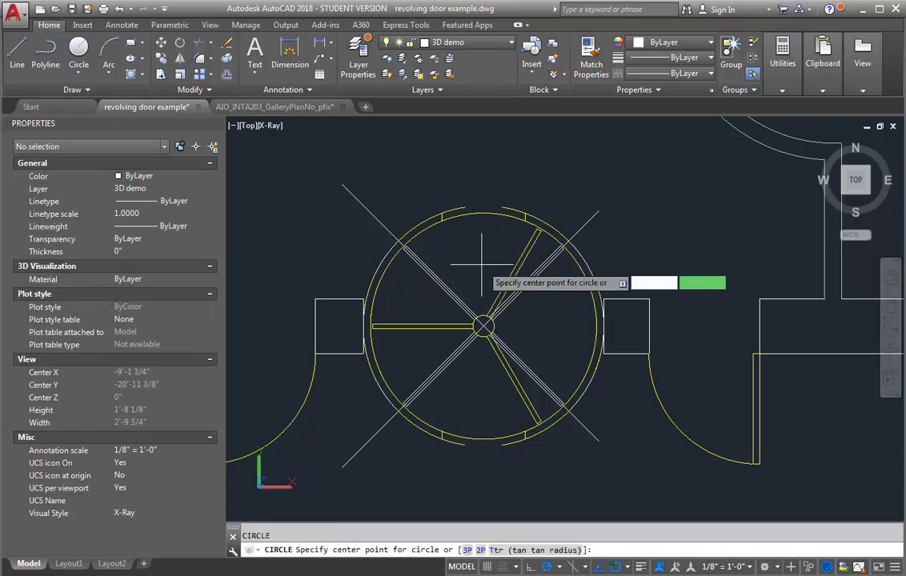
pyautogui.click(483, 325)
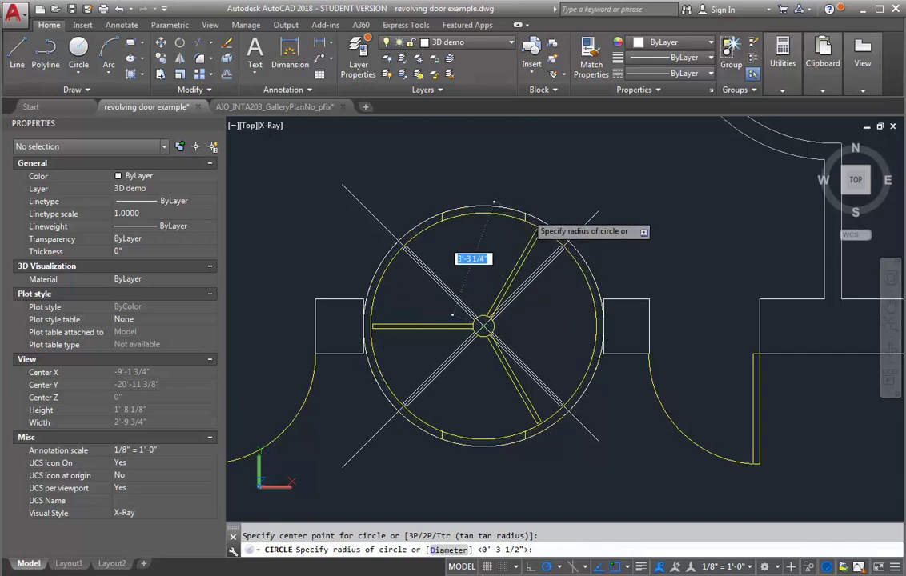
pyautogui.click(521, 205)
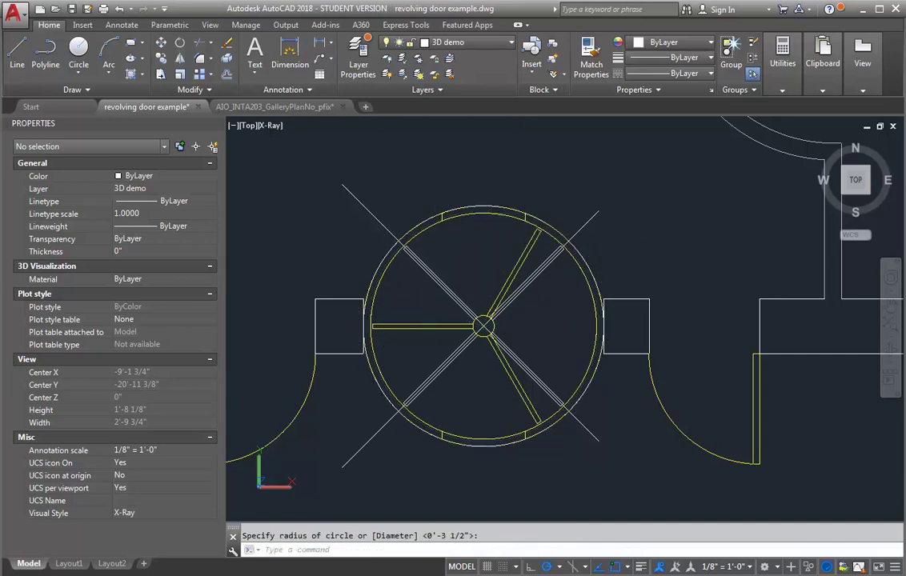
# Freeze the A-DOOR layer by picking one of the original yellow door arcs
pyautogui.click(417, 61)
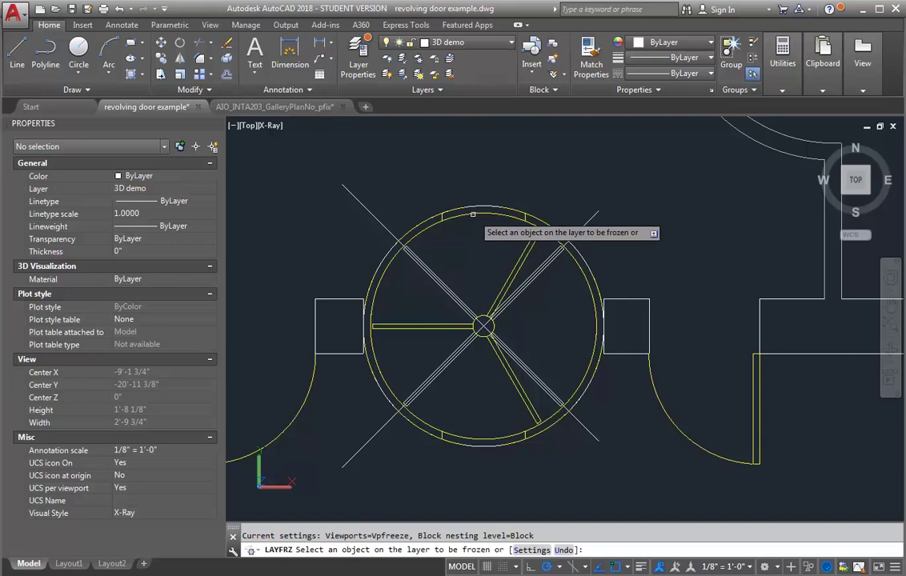
pyautogui.click(472, 214)
pyautogui.rightClick(579, 186)
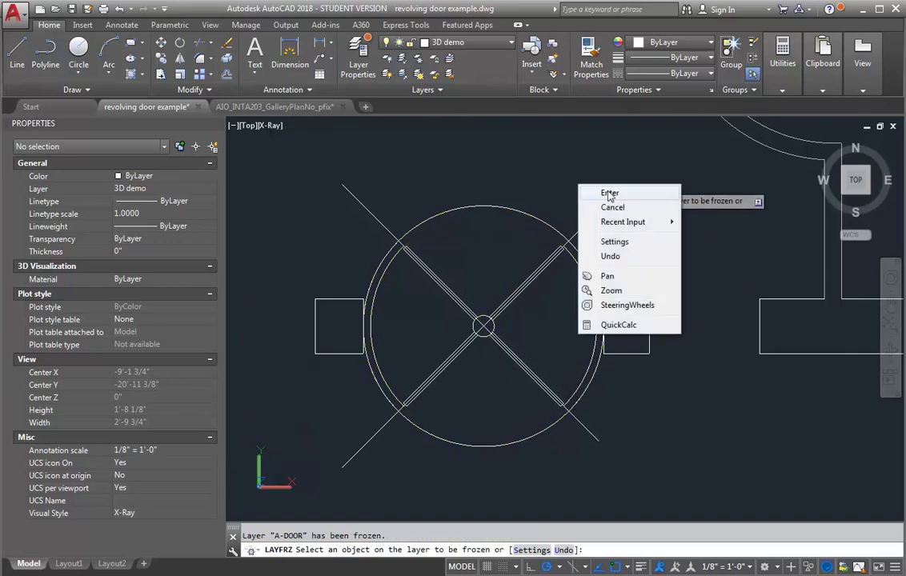
pyautogui.click(609, 194)
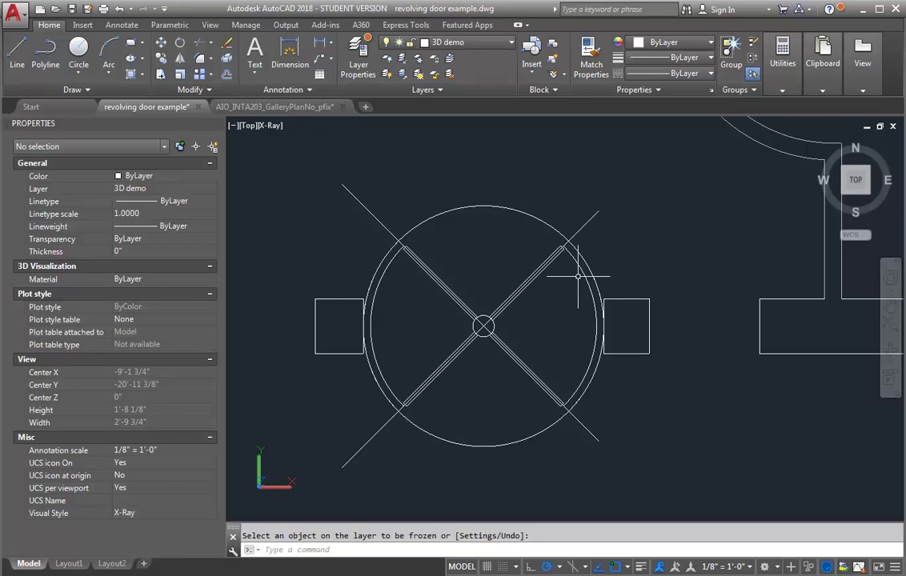
# Erase the two long diagonal construction lines crossing the hub
pyautogui.click(623, 205)
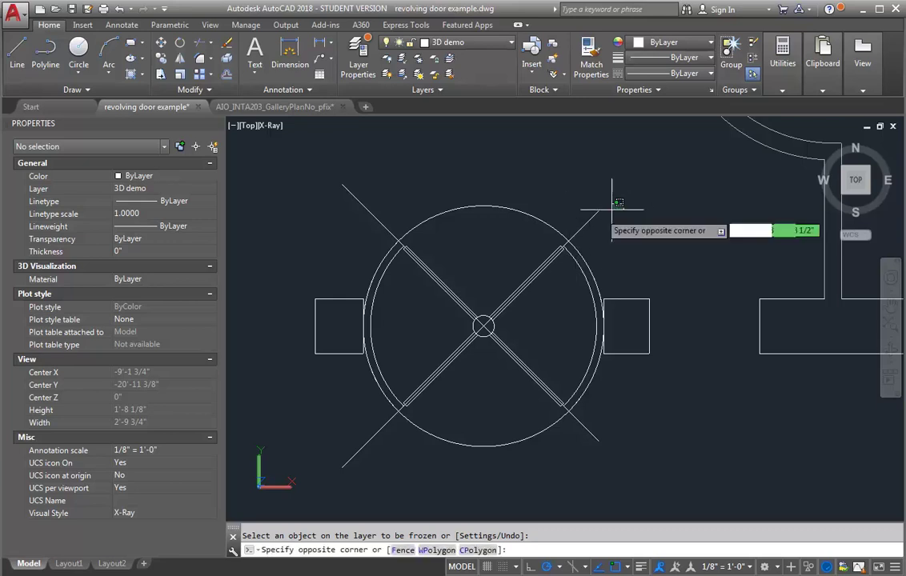
pyautogui.click(506, 219)
pyautogui.click(356, 168)
pyautogui.click(335, 202)
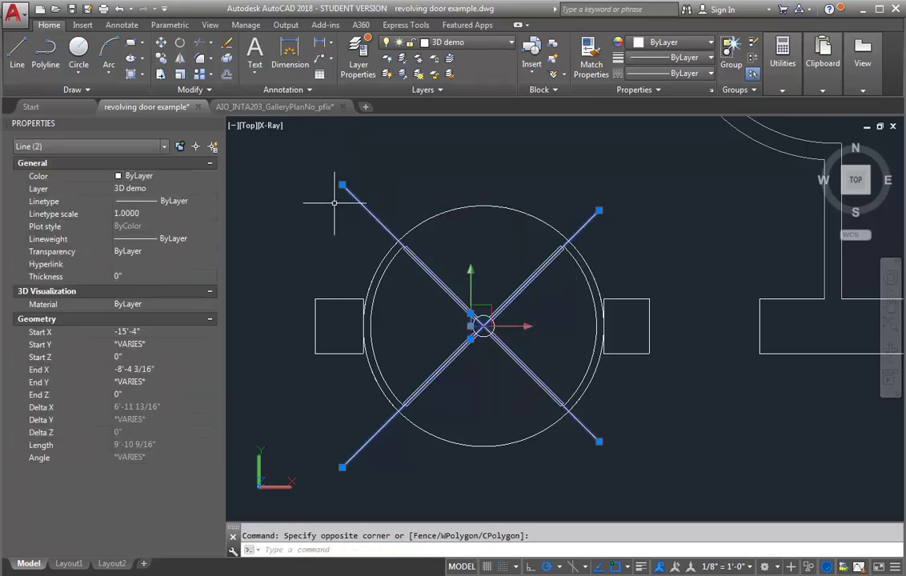
pyautogui.press('Return')
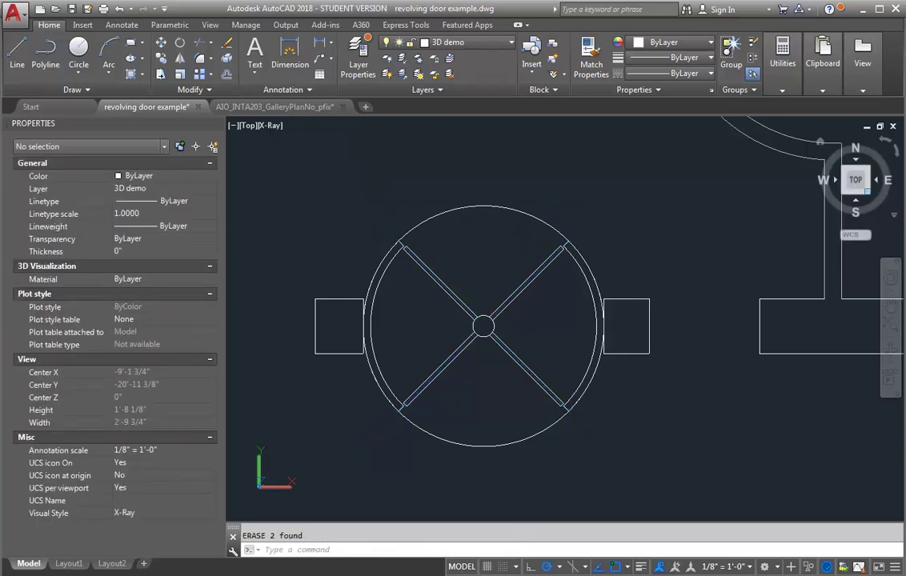
# Show the revolving door in the SE Isometric view and switch to the 3D Modeling workspace
pyautogui.click(866, 190)
pyautogui.scroll(5, 520, 413)
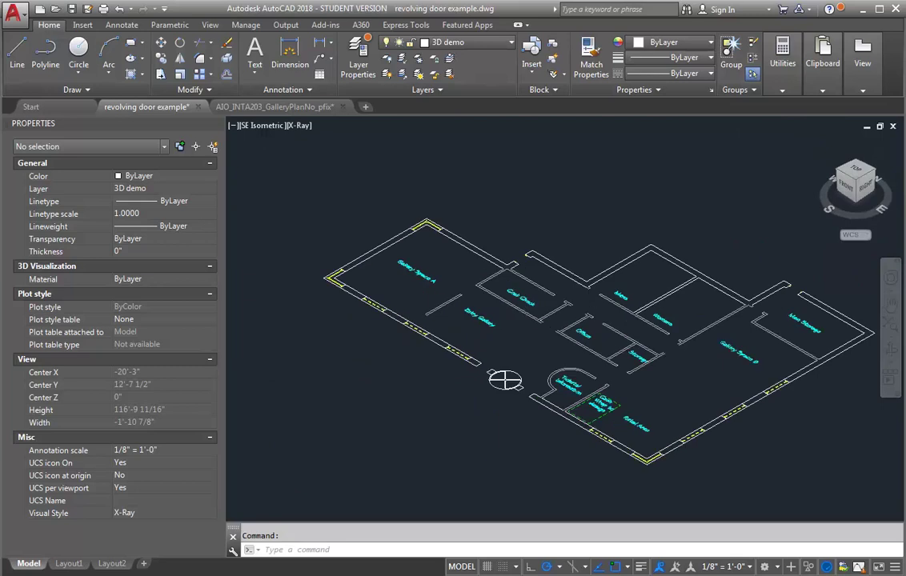
pyautogui.scroll(3, 524, 416)
pyautogui.scroll(2, 622, 389)
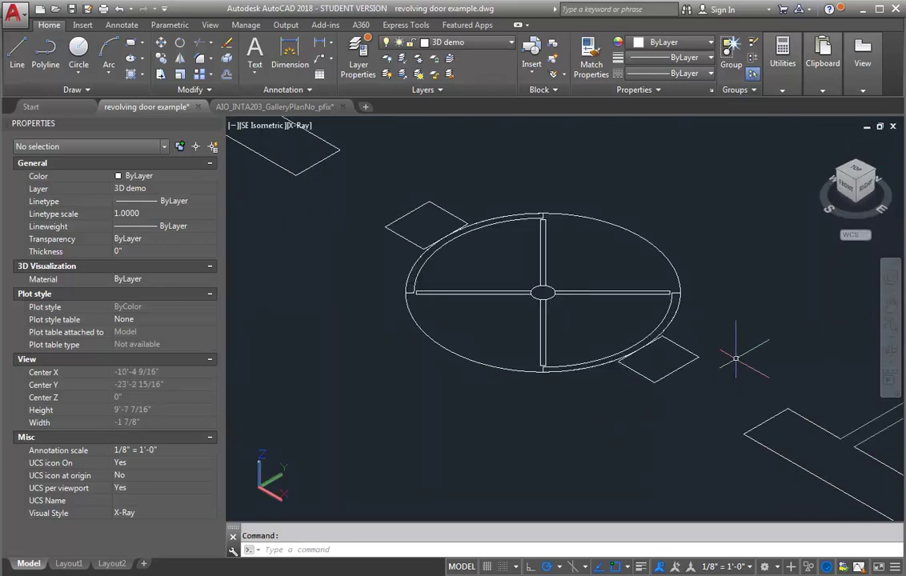
pyautogui.click(779, 567)
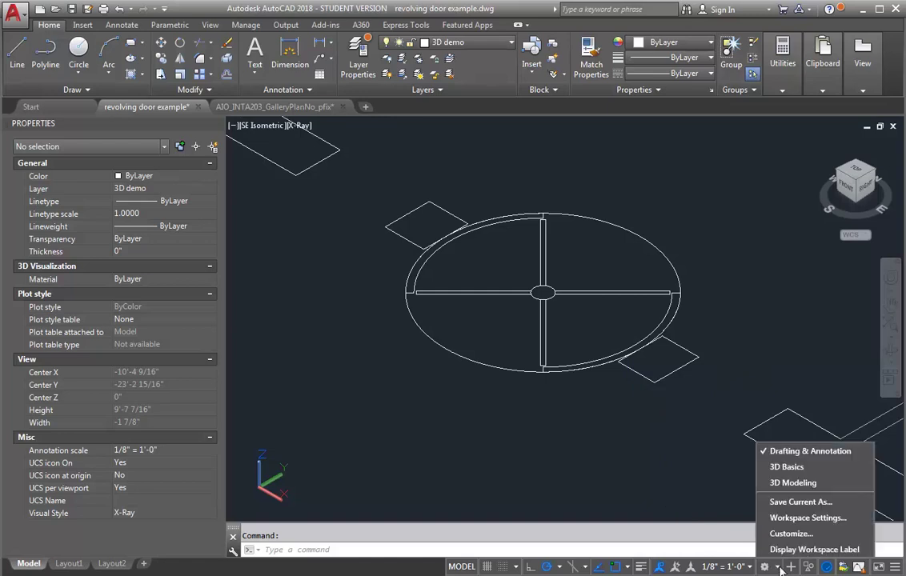
pyautogui.click(793, 487)
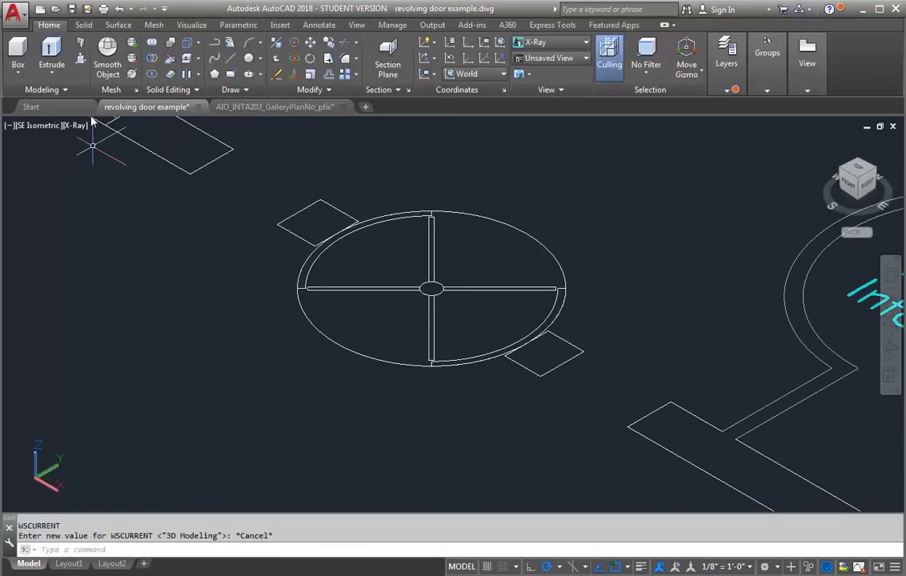
# Extrude the hub circle, the four panel outlines and both curved enclosure walls to a height of 7'
pyautogui.click(49, 50)
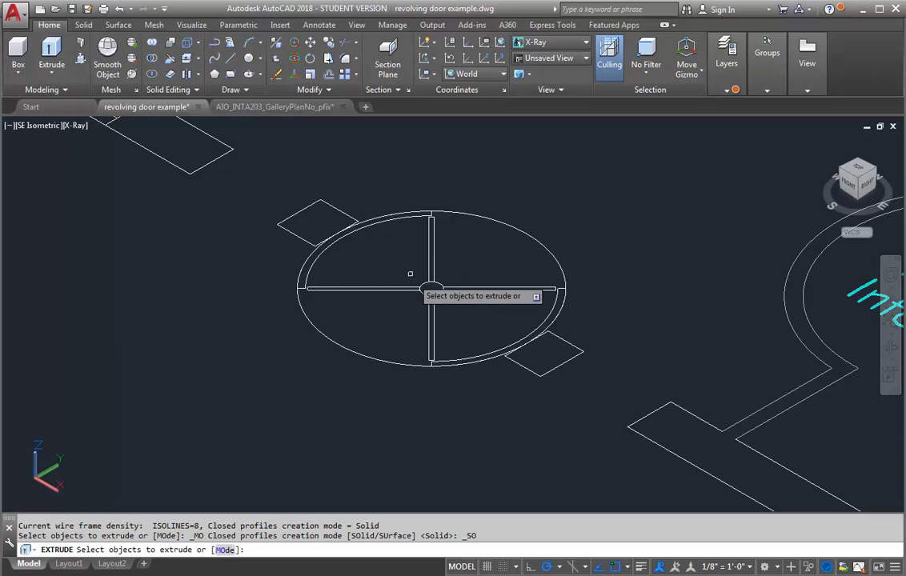
pyautogui.click(439, 294)
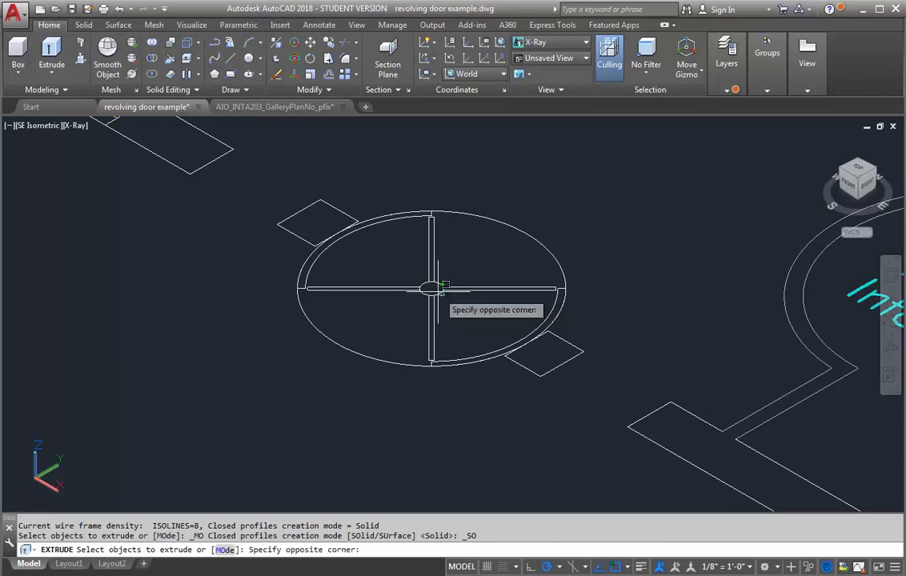
pyautogui.click(440, 294)
pyautogui.click(440, 293)
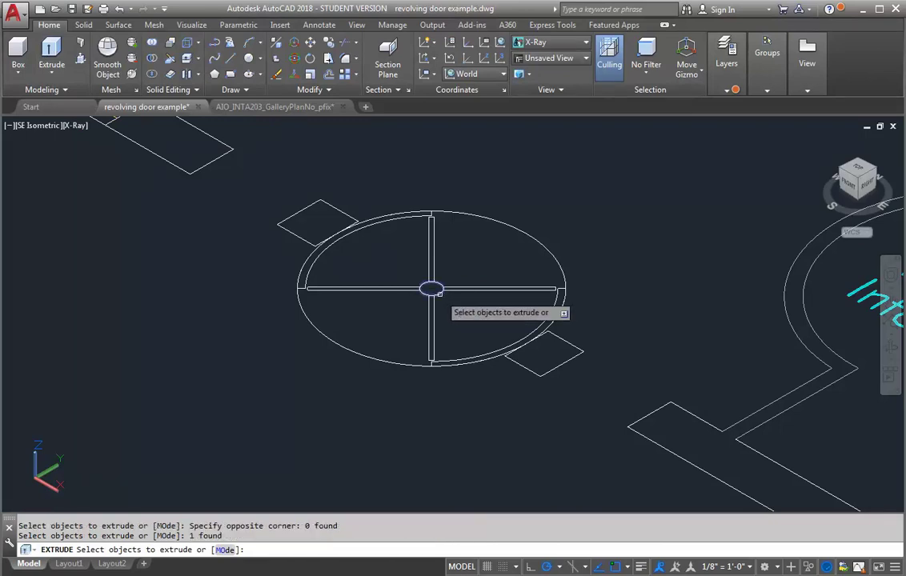
pyautogui.click(428, 245)
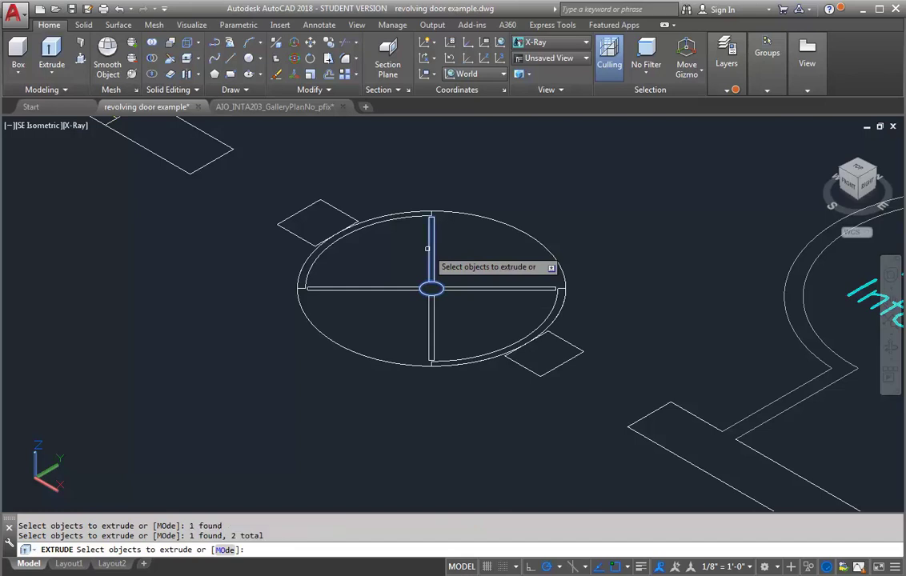
pyautogui.click(410, 216)
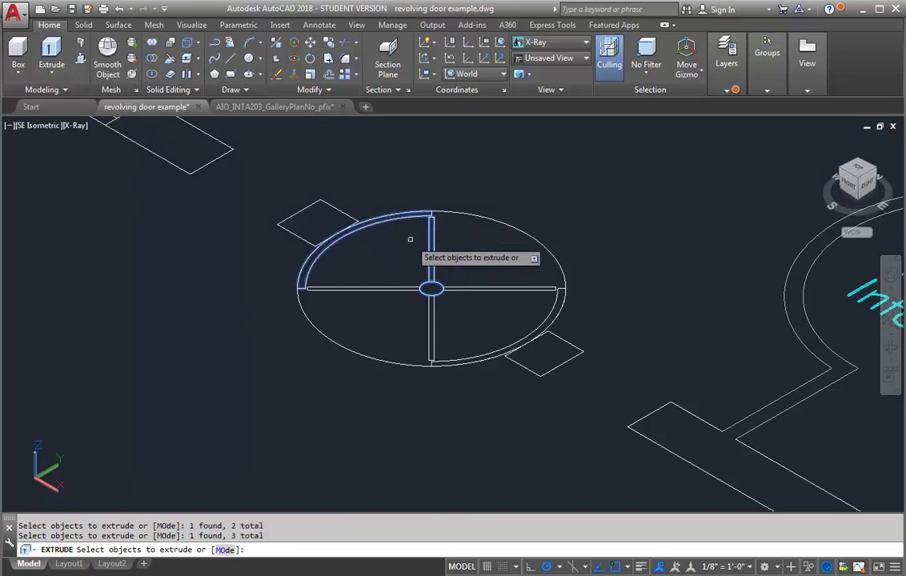
pyautogui.click(424, 297)
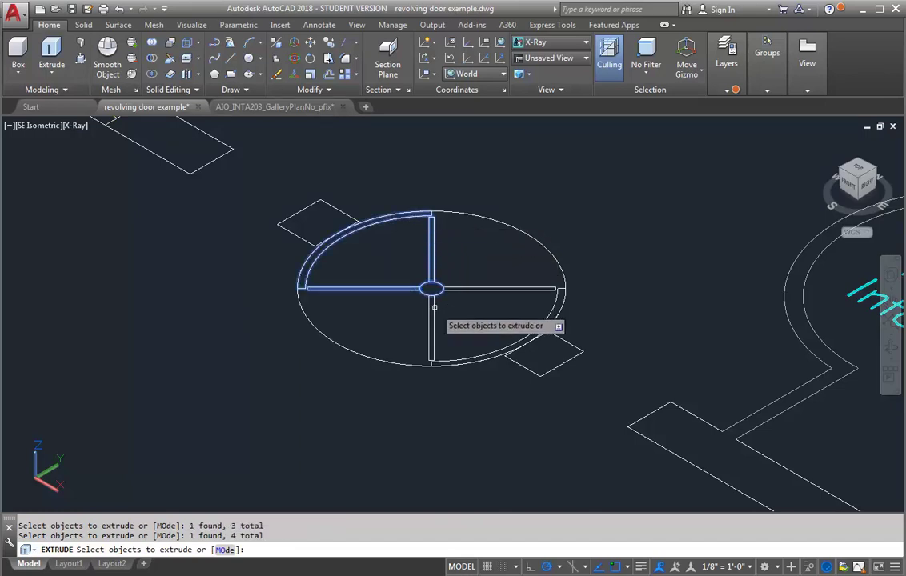
pyautogui.click(433, 308)
pyautogui.click(458, 289)
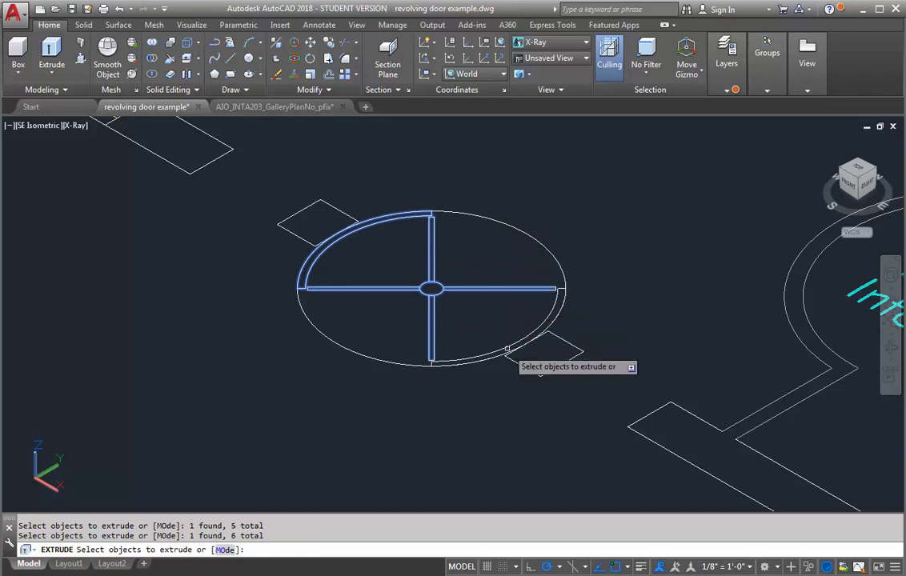
pyautogui.click(506, 350)
pyautogui.rightClick(506, 350)
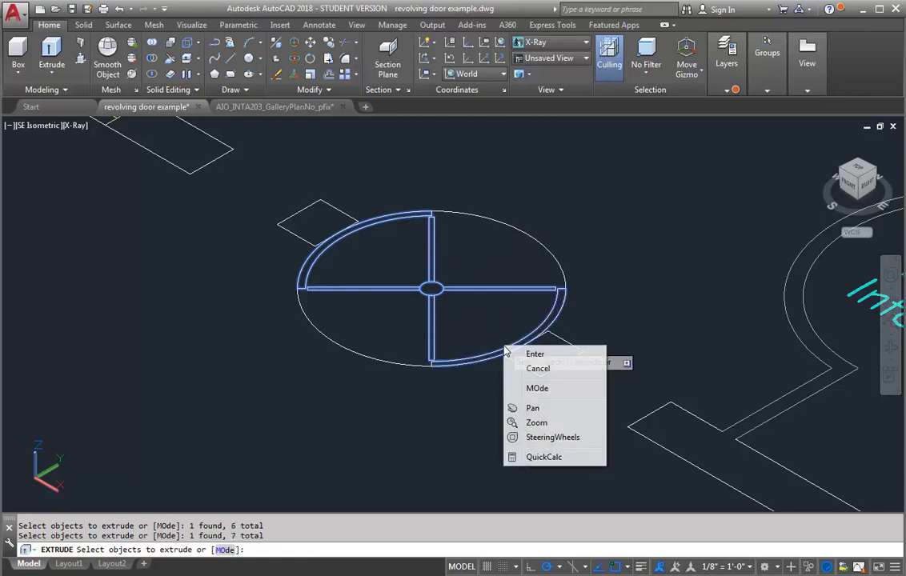
pyautogui.click(535, 355)
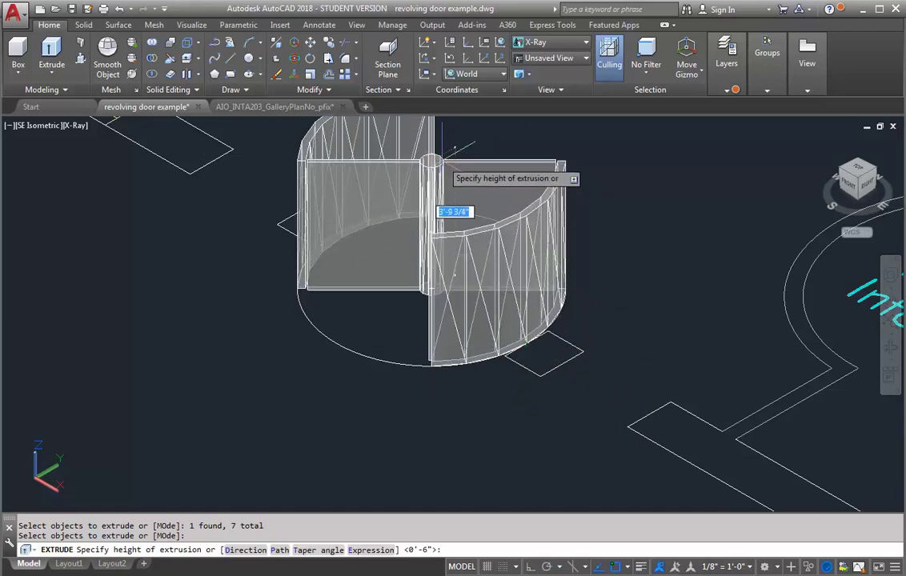
pyautogui.press('Return')
pyautogui.scroll(-4, 436, 376)
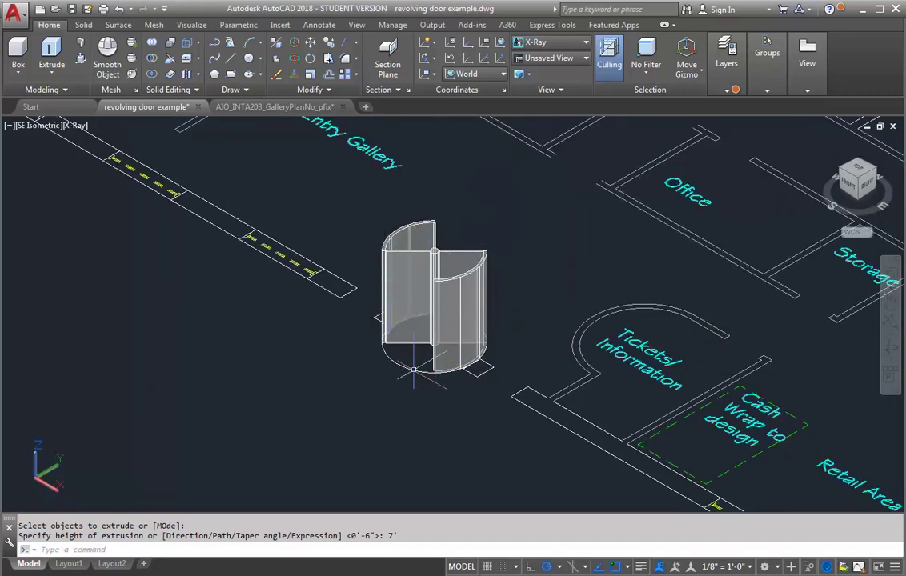
# Extrude the large outer circle 6" upward as a solid disc at the door's base
pyautogui.scroll(5, 413, 369)
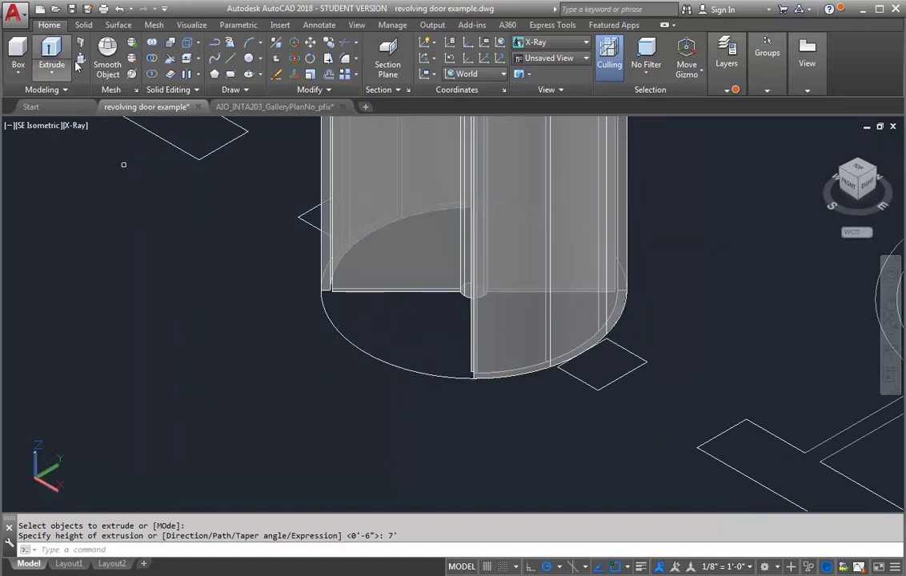
pyautogui.click(51, 54)
pyautogui.click(324, 312)
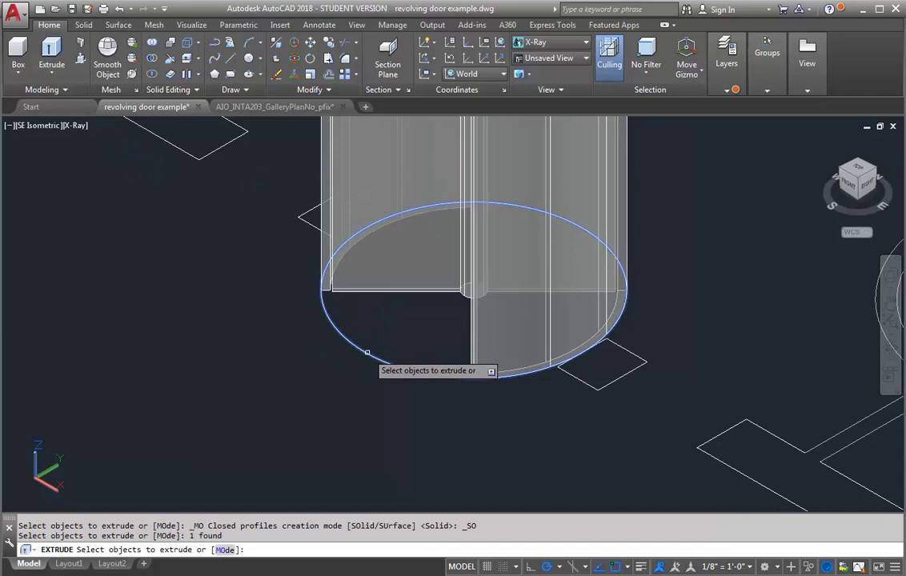
pyautogui.rightClick(368, 352)
pyautogui.click(425, 360)
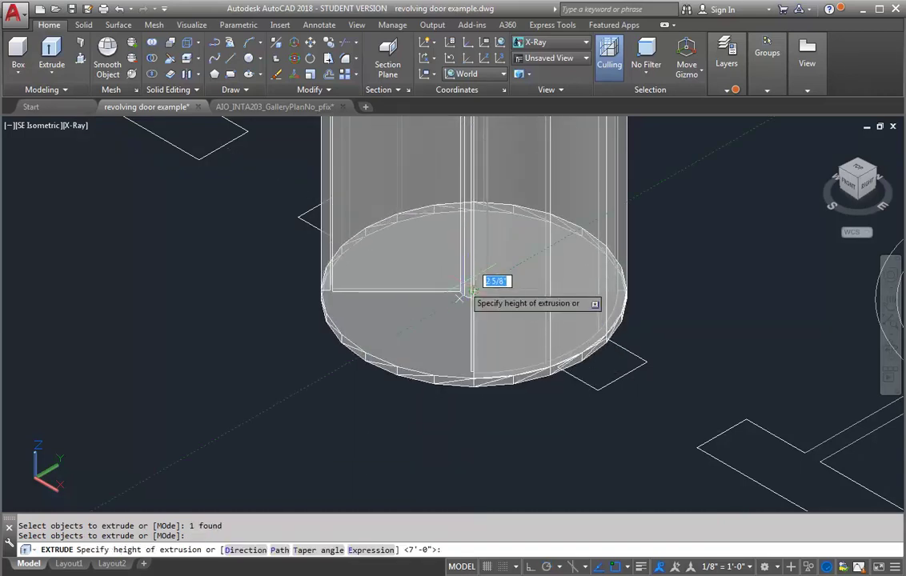
pyautogui.write('6')
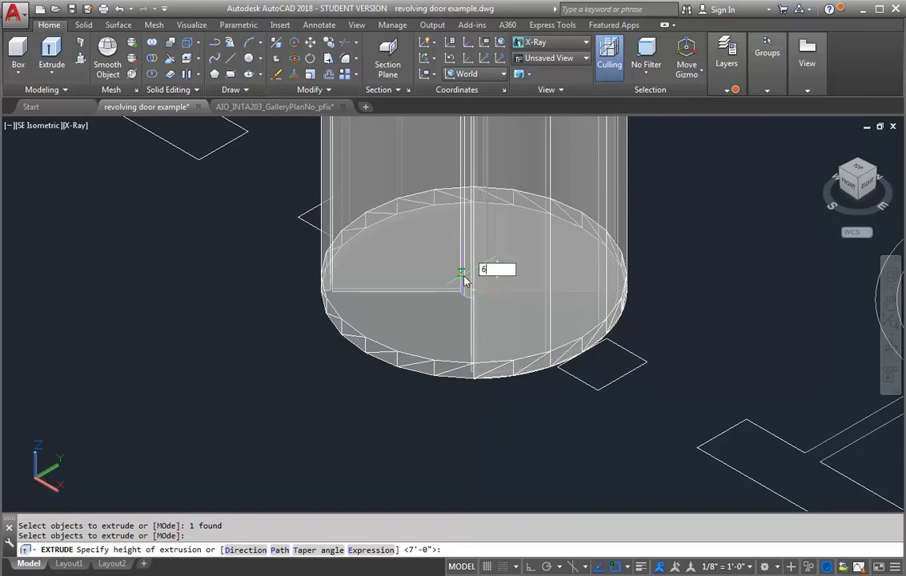
pyautogui.press('Return')
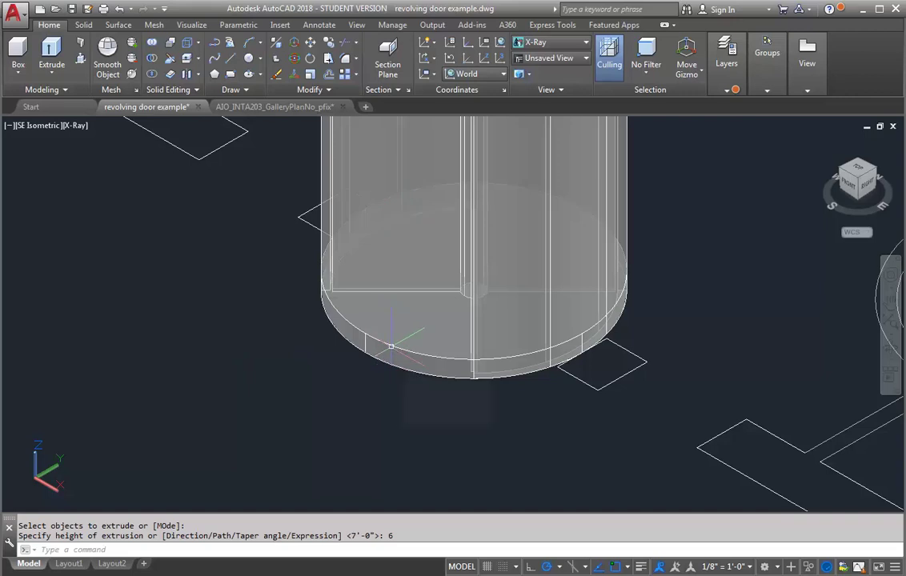
# Move the 6" disc 7' straight up in Z so it caps the top of the revolving door
pyautogui.click(390, 347)
pyautogui.write('m')
pyautogui.press('Return')
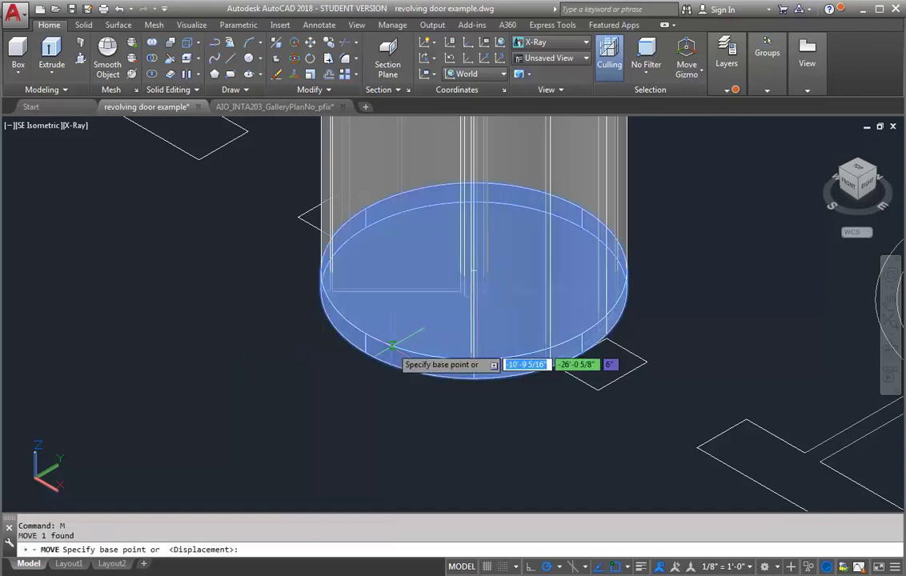
pyautogui.scroll(5, 496, 296)
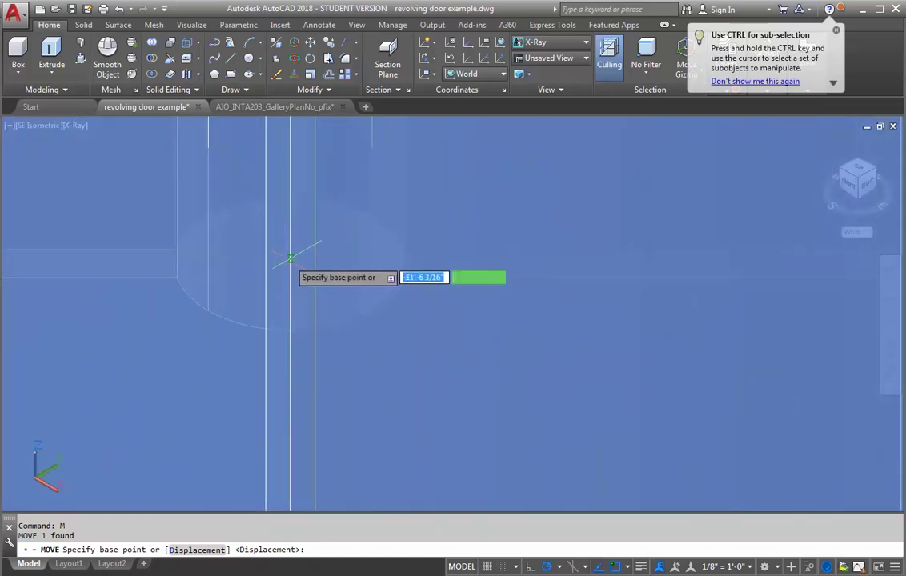
pyautogui.scroll(-5, 497, 287)
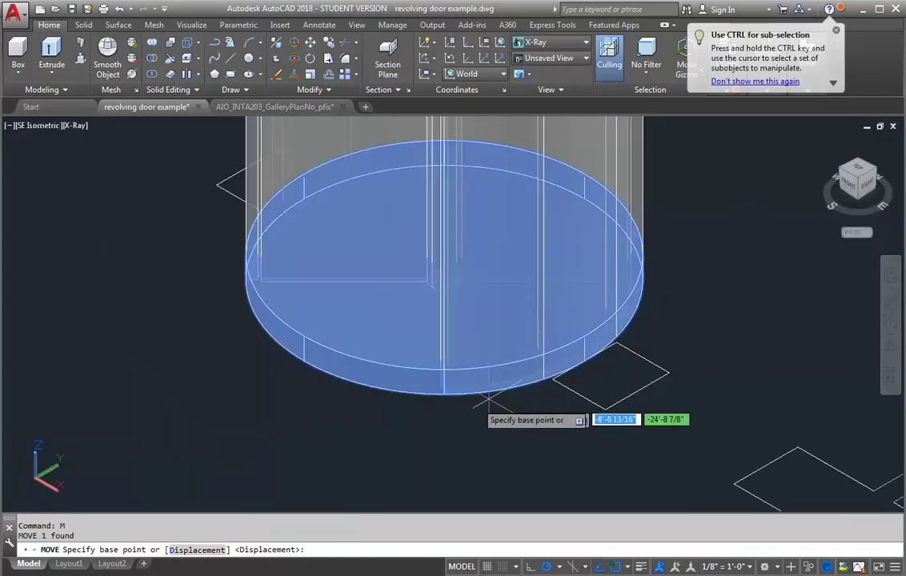
pyautogui.click(444, 393)
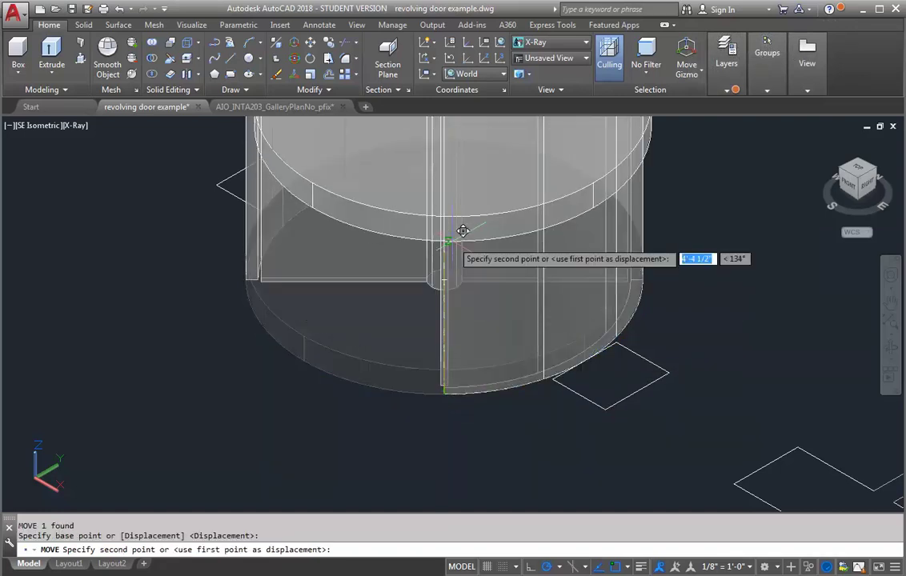
pyautogui.write('0')
pyautogui.press('Tab')
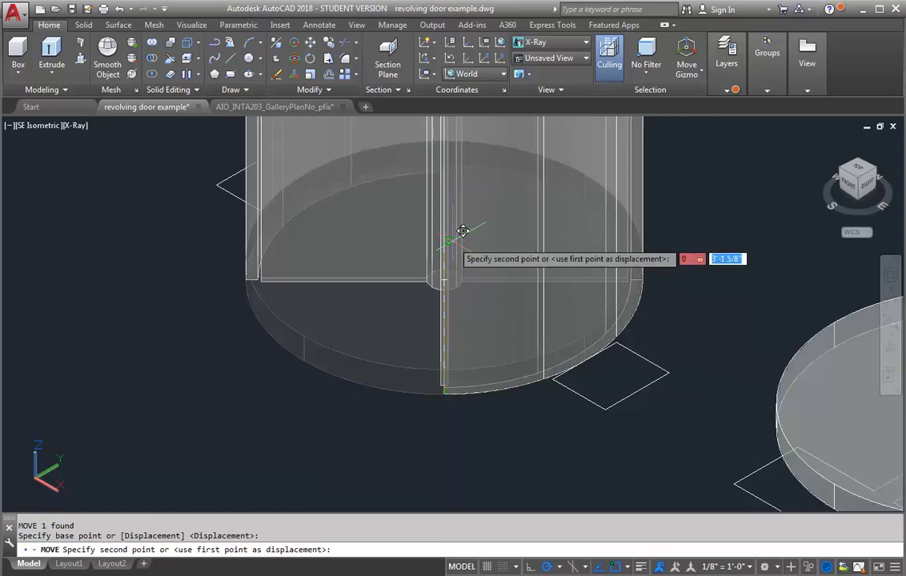
pyautogui.press('Tab')
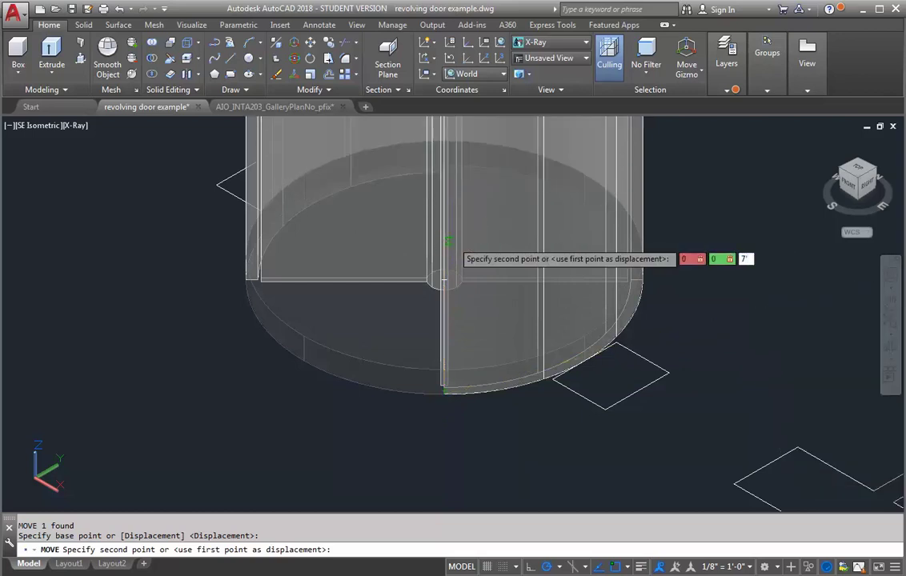
pyautogui.write("7'")
pyautogui.press('Return')
pyautogui.scroll(-5, 493, 183)
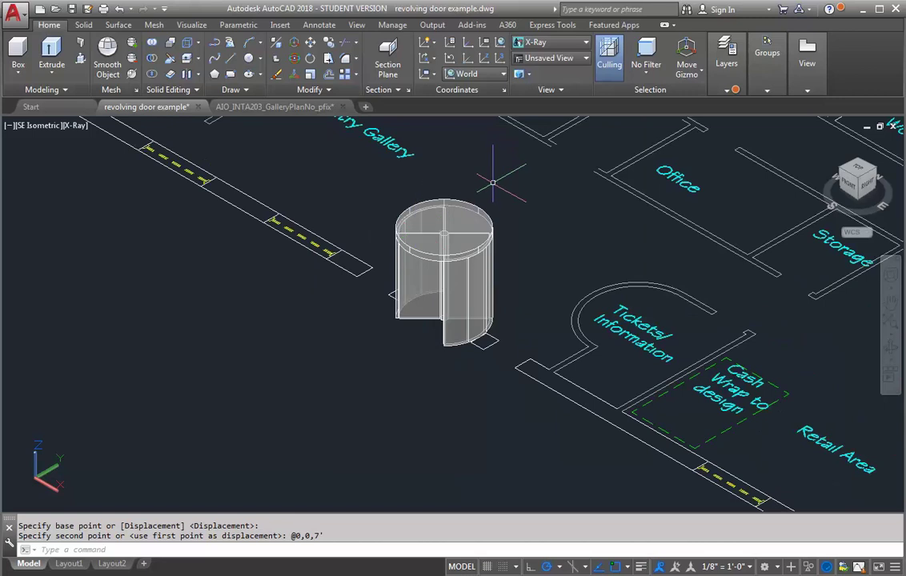
# Examine how the raised disc sits on the door in the Front view, and return to the SE Isometric view
pyautogui.scroll(5, 383, 290)
pyautogui.scroll(-3, 314, 389)
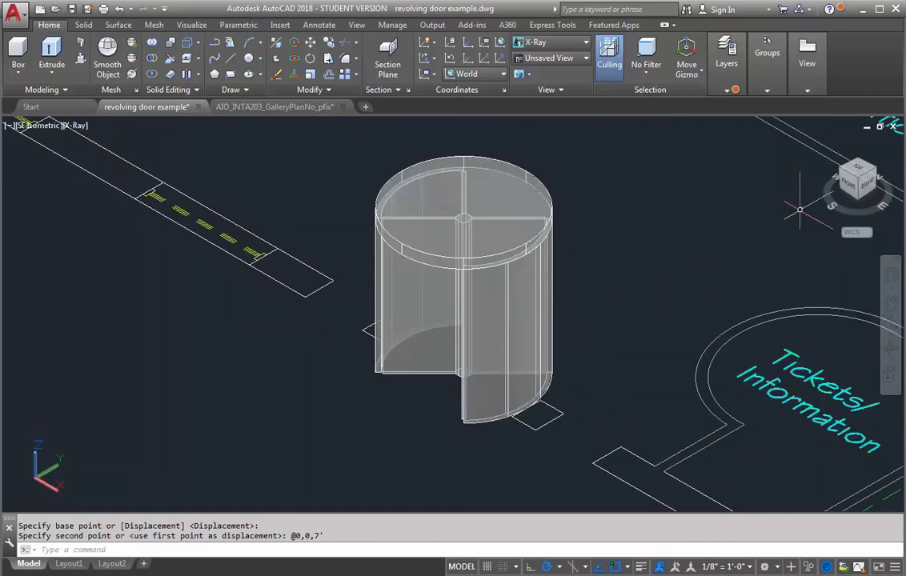
pyautogui.click(851, 186)
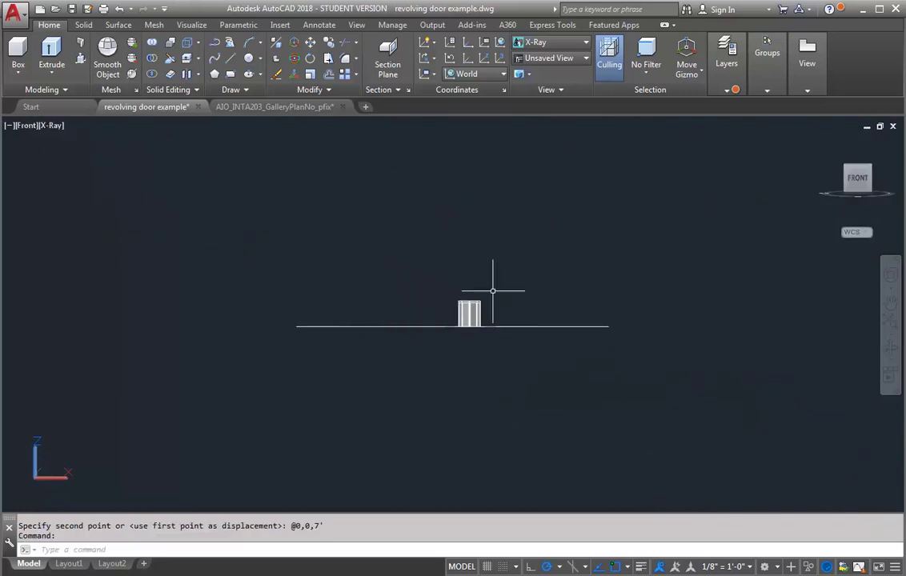
pyautogui.scroll(6, 477, 304)
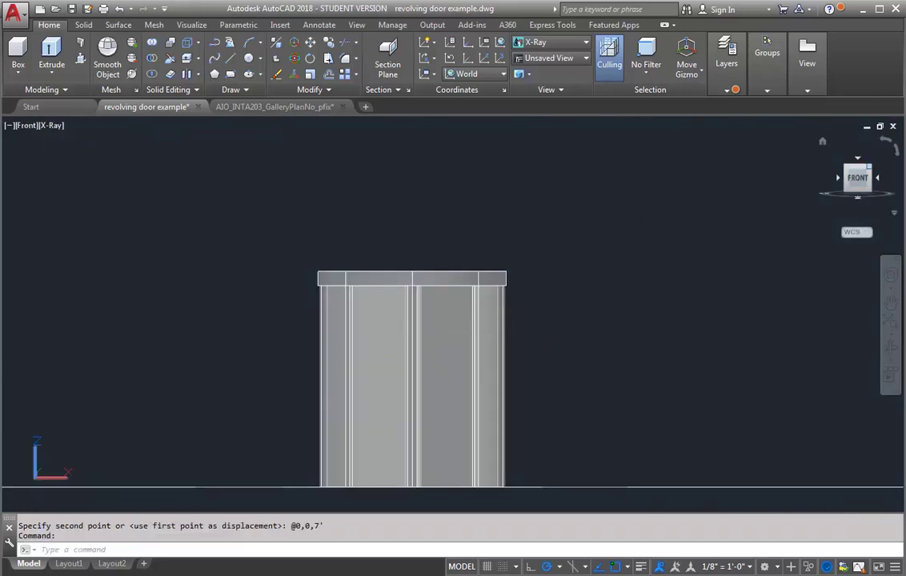
pyautogui.click(822, 141)
pyautogui.scroll(4, 384, 358)
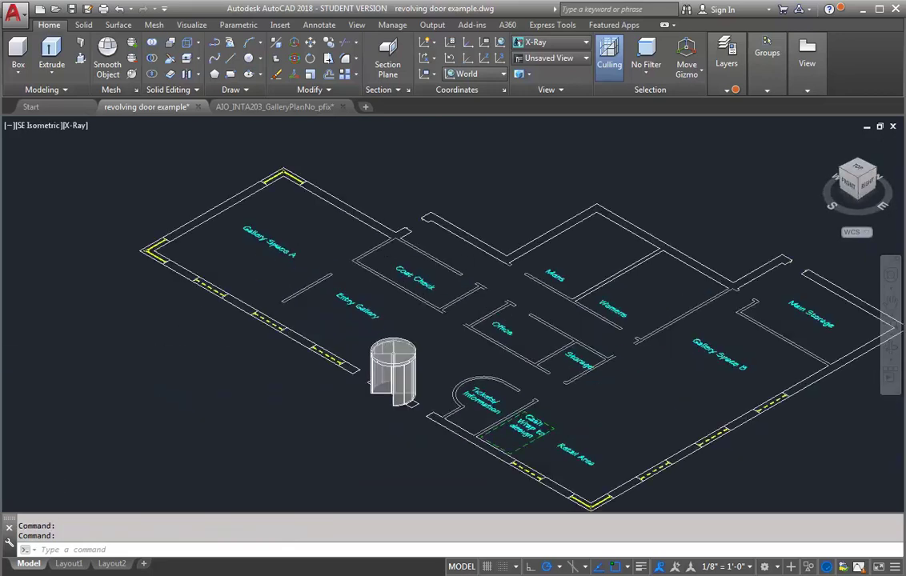
pyautogui.scroll(5, 393, 349)
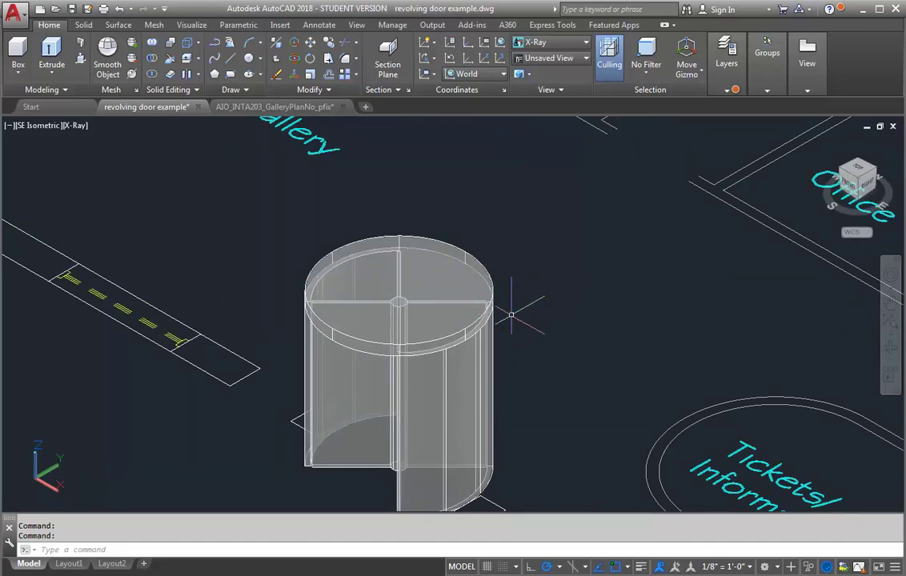
pyautogui.click(533, 195)
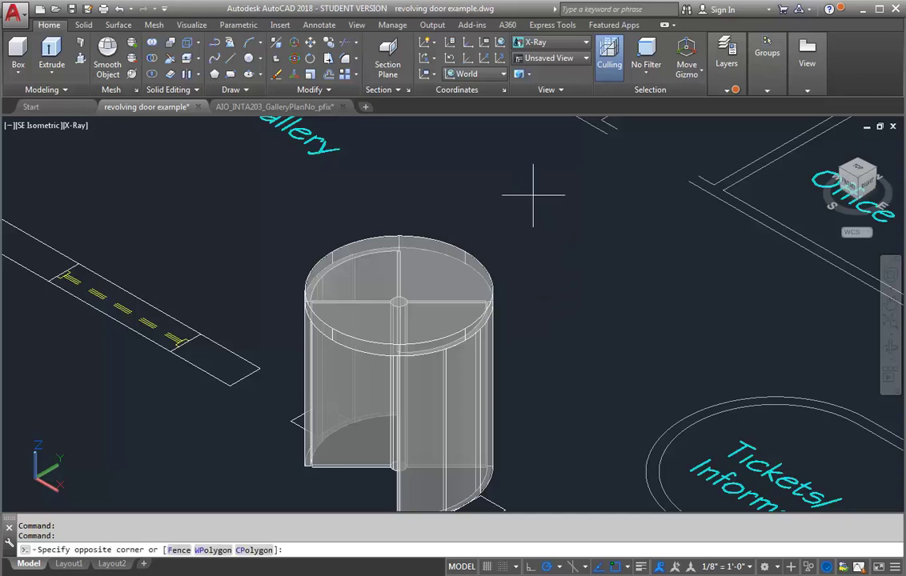
pyautogui.click(291, 361)
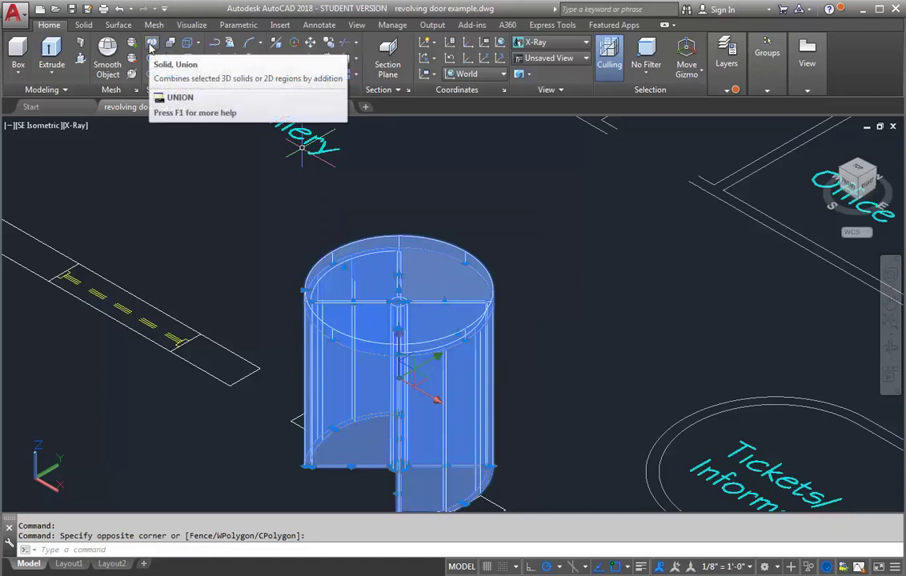
pyautogui.click(149, 45)
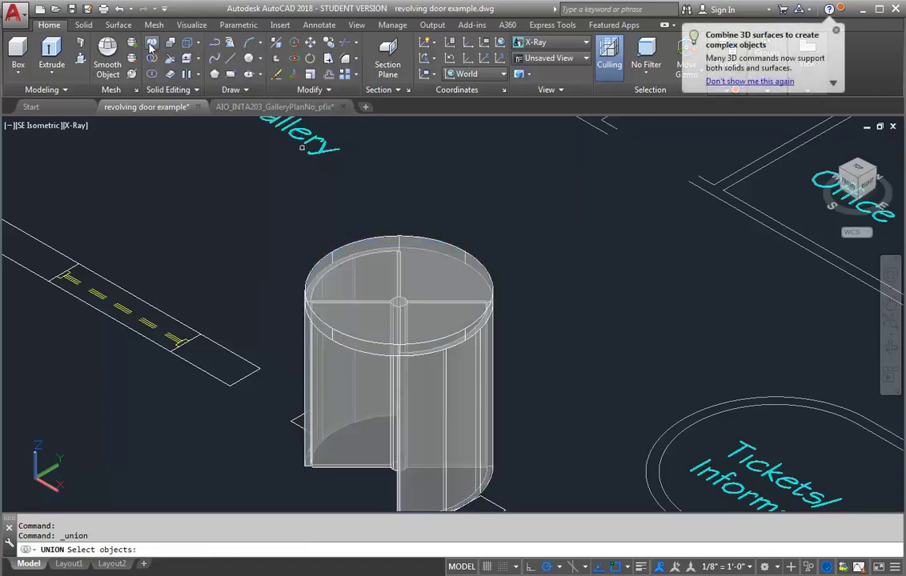
pyautogui.click(529, 219)
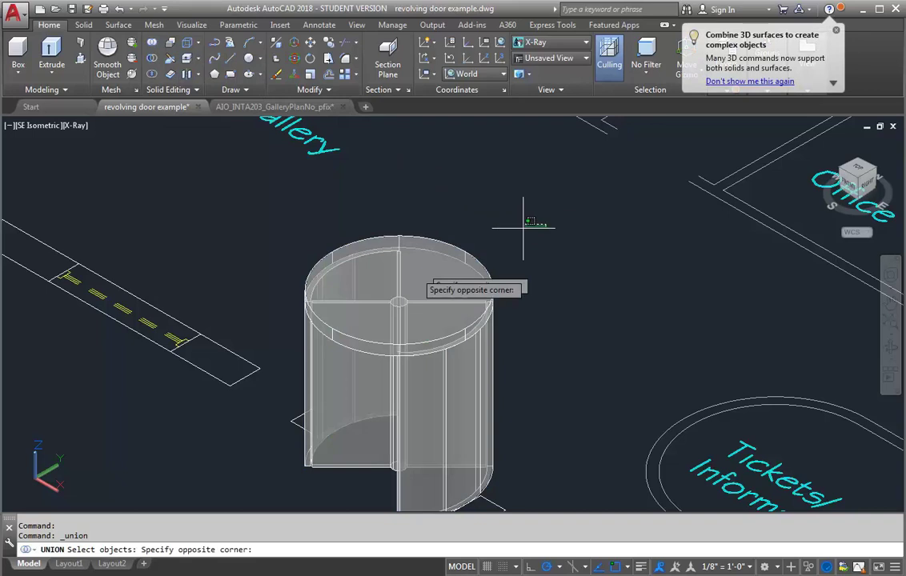
pyautogui.click(294, 357)
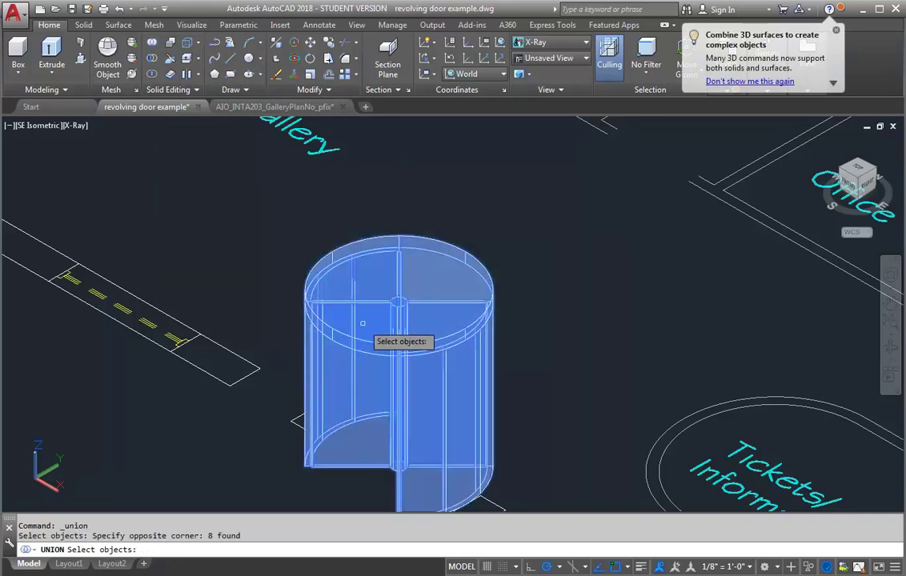
pyautogui.press('Escape')
pyautogui.press('Escape')
pyautogui.press('Escape')
pyautogui.click(388, 305)
pyautogui.press('Escape')
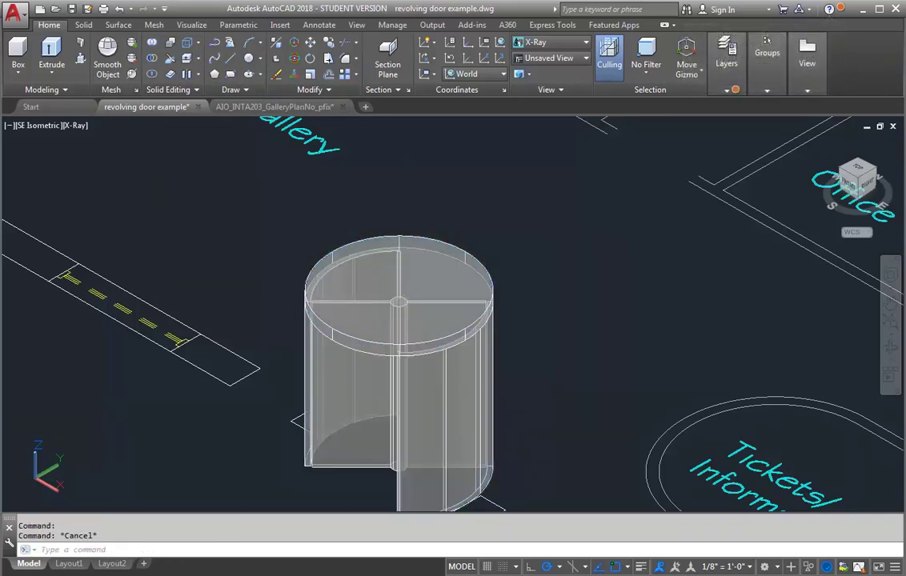
# Union the hub, four panels, both curved enclosure walls and the top disc into one solid
pyautogui.click(154, 46)
pyautogui.click(486, 198)
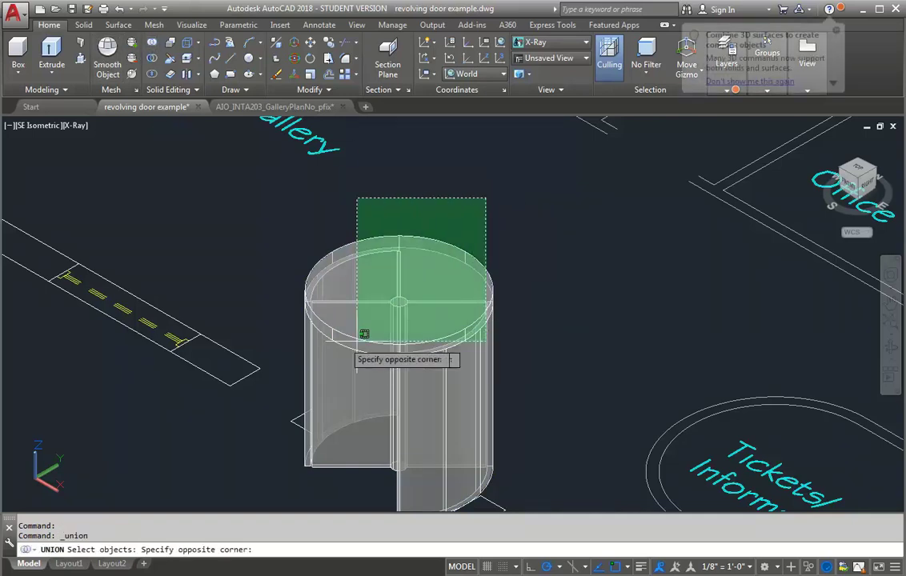
pyautogui.click(314, 339)
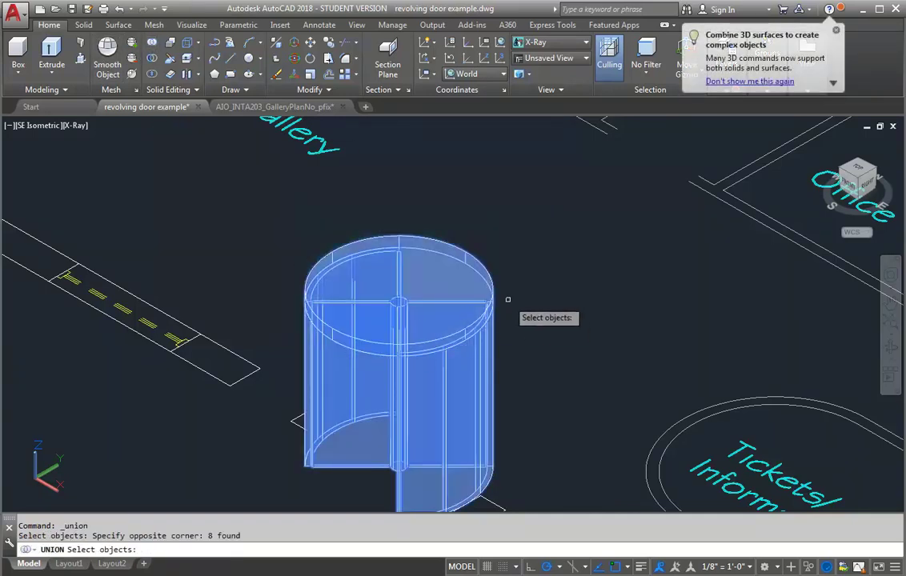
pyautogui.press('Return')
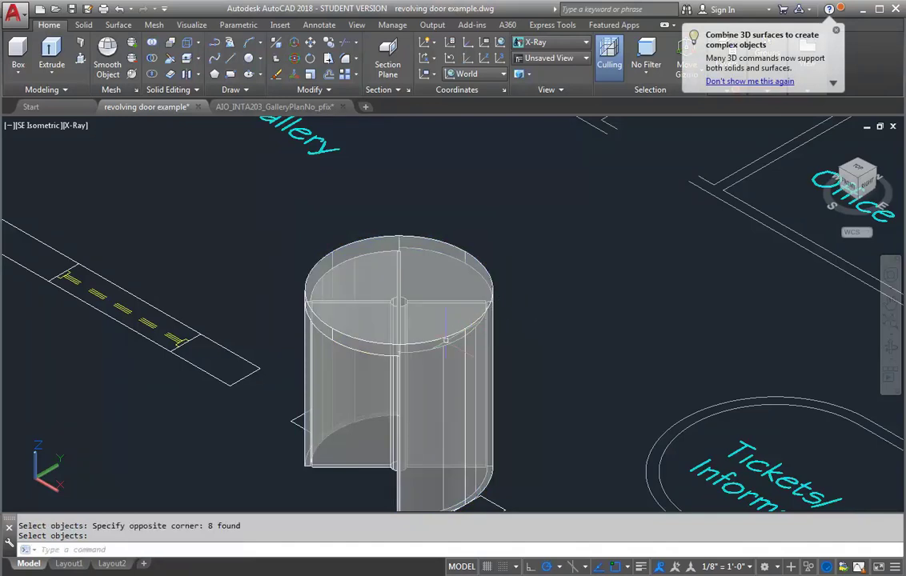
pyautogui.click(445, 339)
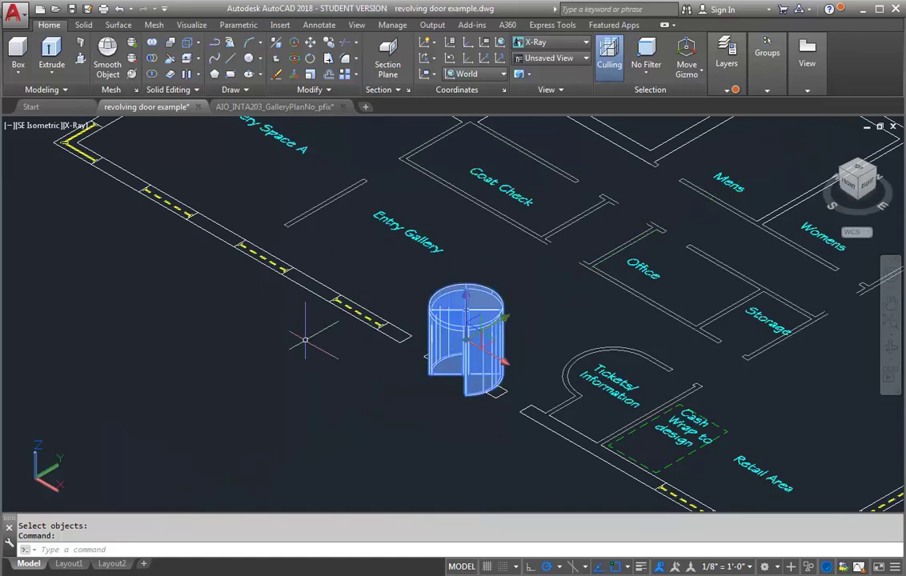
pyautogui.press('Escape')
pyautogui.press('Escape')
pyautogui.scroll(5, 436, 412)
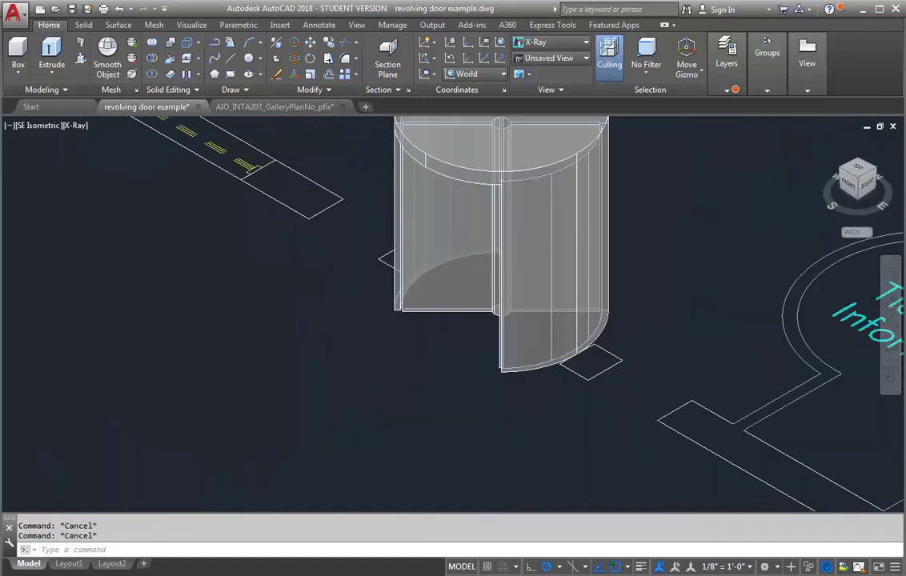